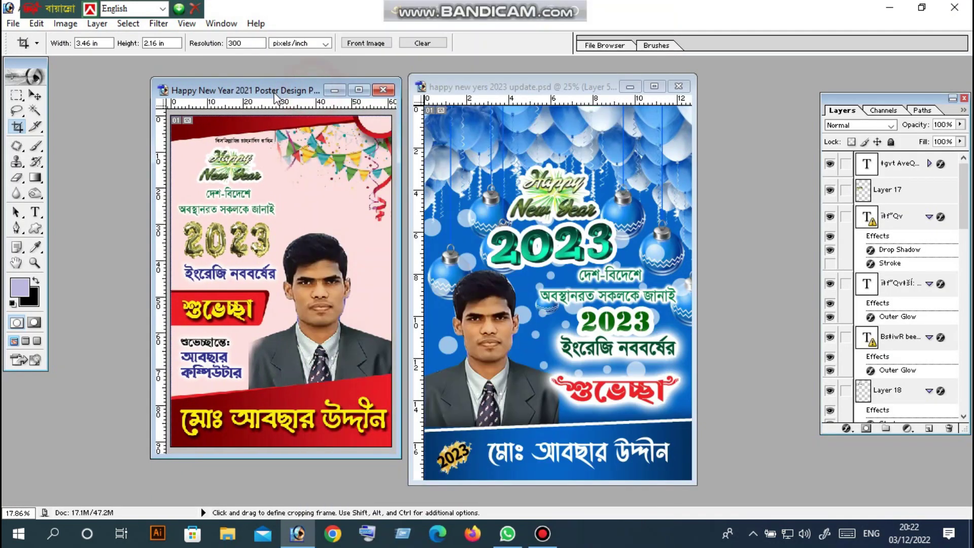
Look over the red and blue New Year posters at different window sizes and zoom levels.
drag(399, 459, 430, 474)
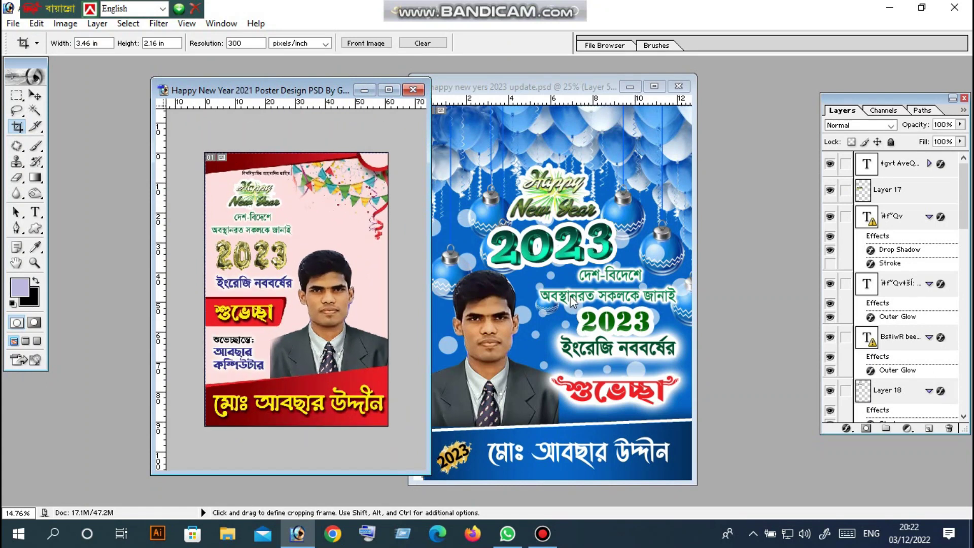
key(ctrl+plus)
click(584, 244)
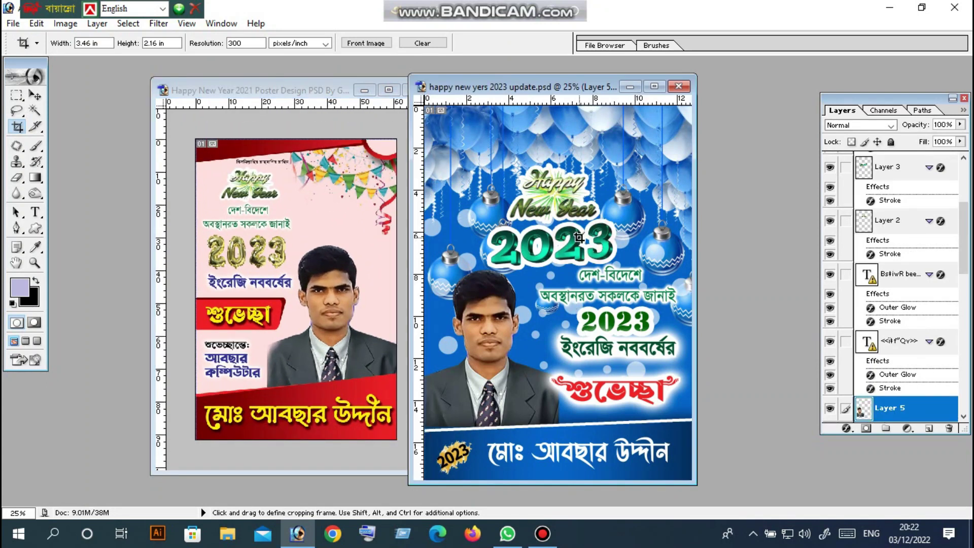
click(654, 86)
key(ctrl+minus)
key(ctrl+plus)
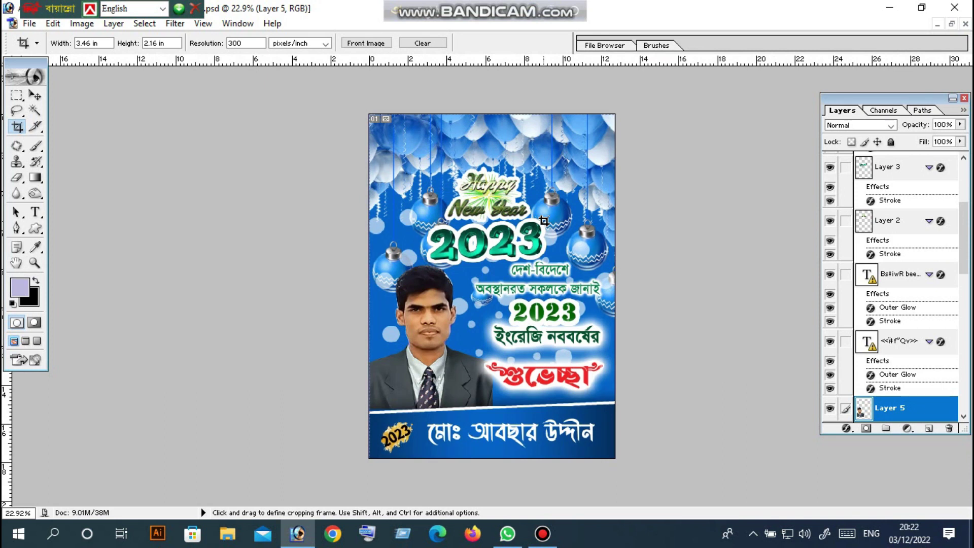
click(951, 25)
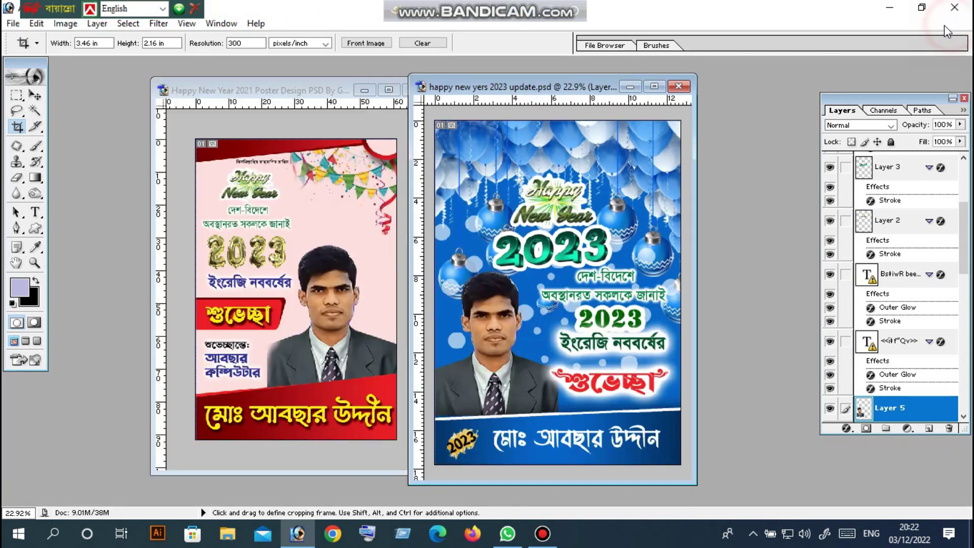
Close happy new yers 2023 update.psd and maximize the red Happy New Year poster's document.
click(678, 86)
click(388, 90)
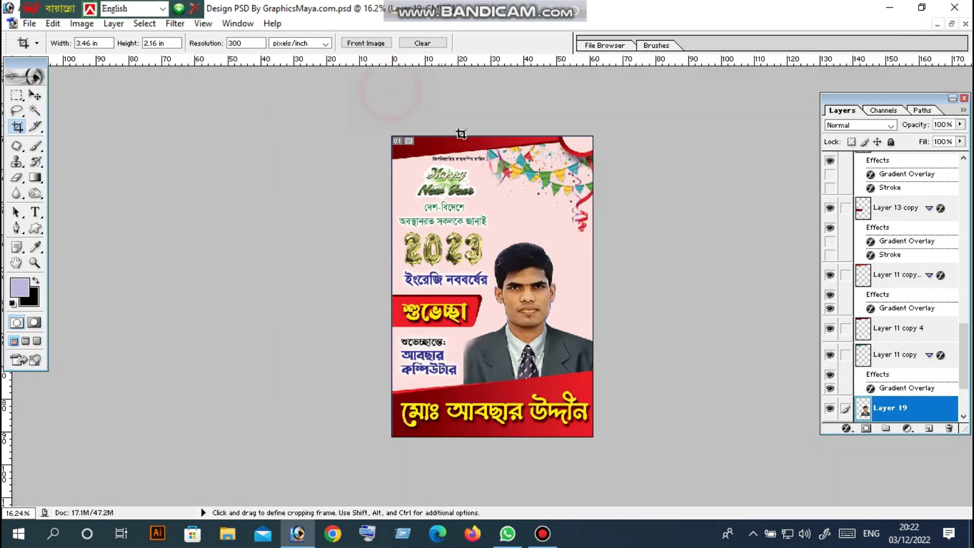
key(ctrl+0)
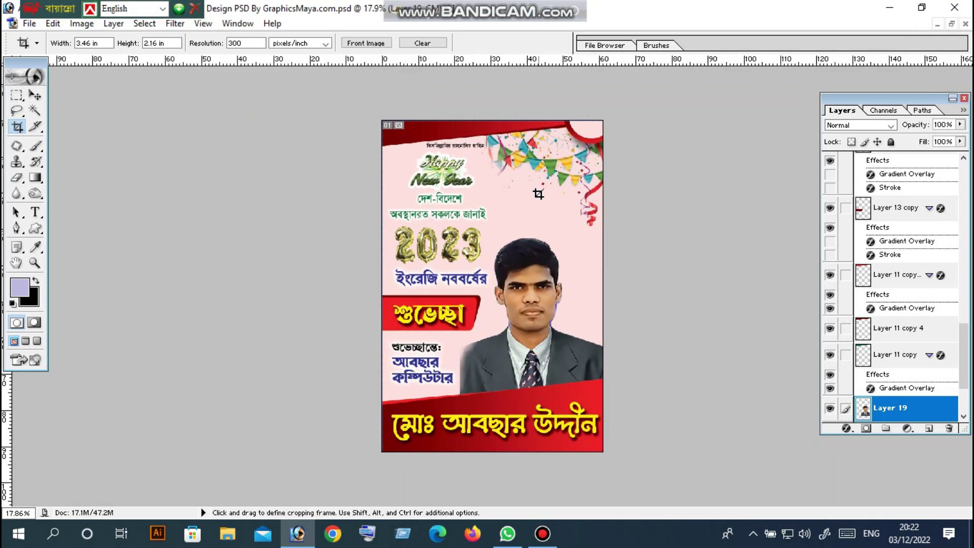
Examine the red poster's overall layout, then its greeting text, 2023 lettering and portrait at 33.3% magnification.
scroll(538, 194, up, 1)
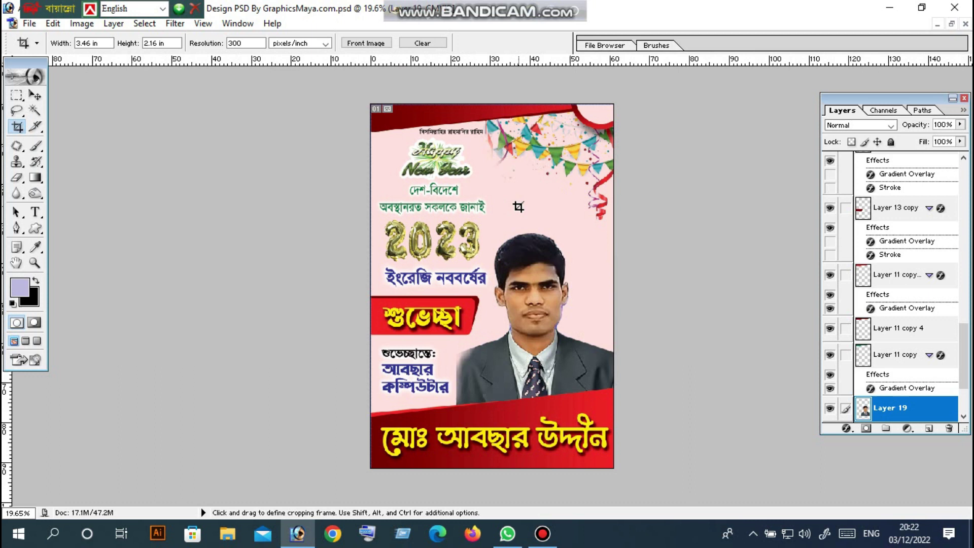
scroll(518, 208, up, 1)
scroll(516, 223, down, 2)
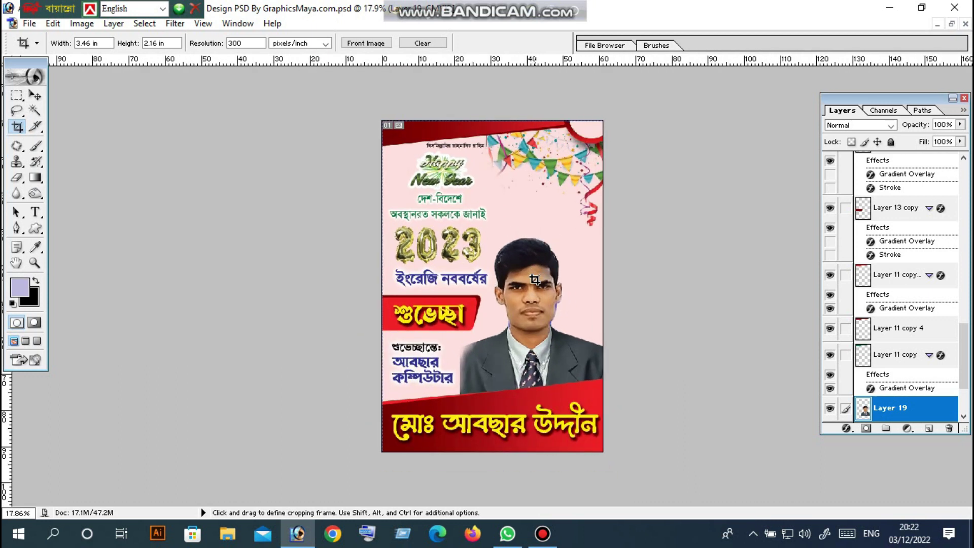
scroll(530, 264, up, 2)
scroll(536, 384, down, 2)
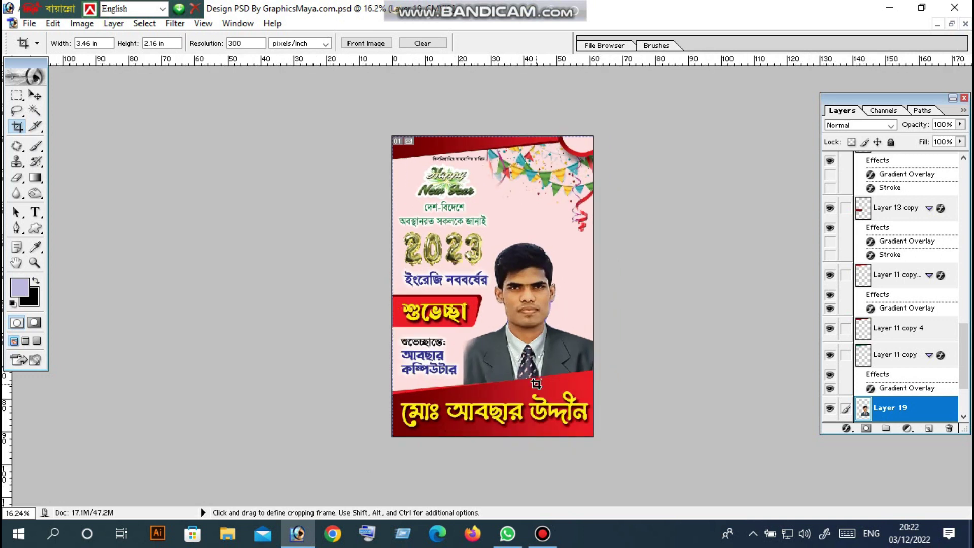
scroll(530, 385, up, 2)
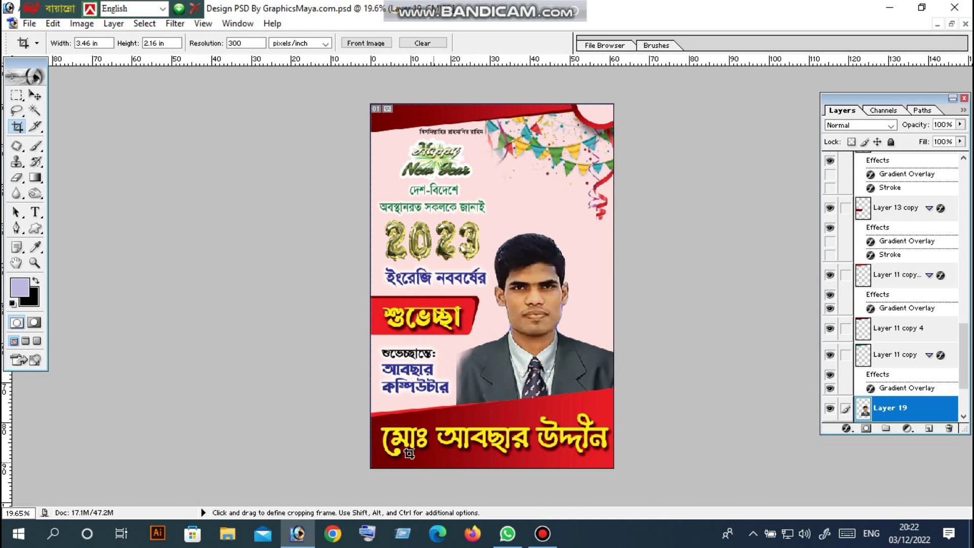
click(35, 263)
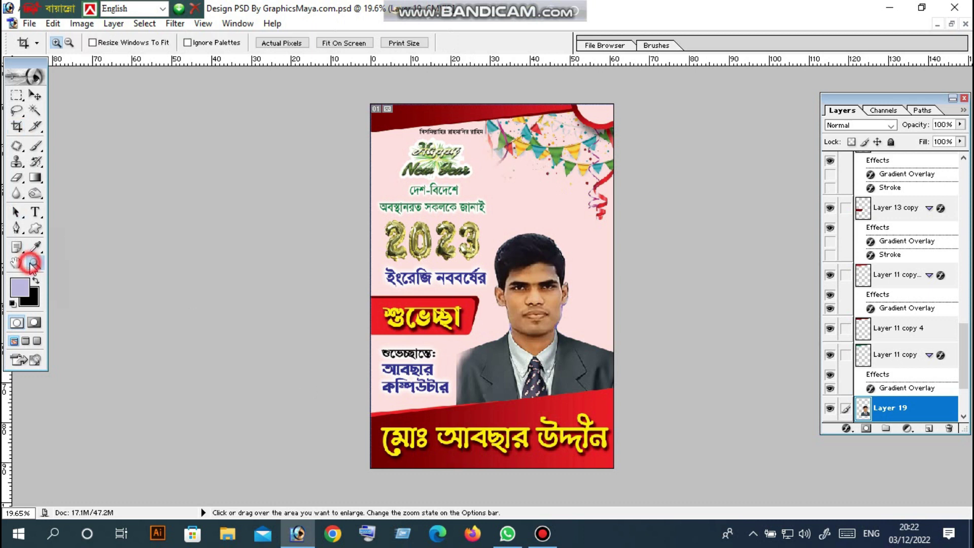
click(453, 452)
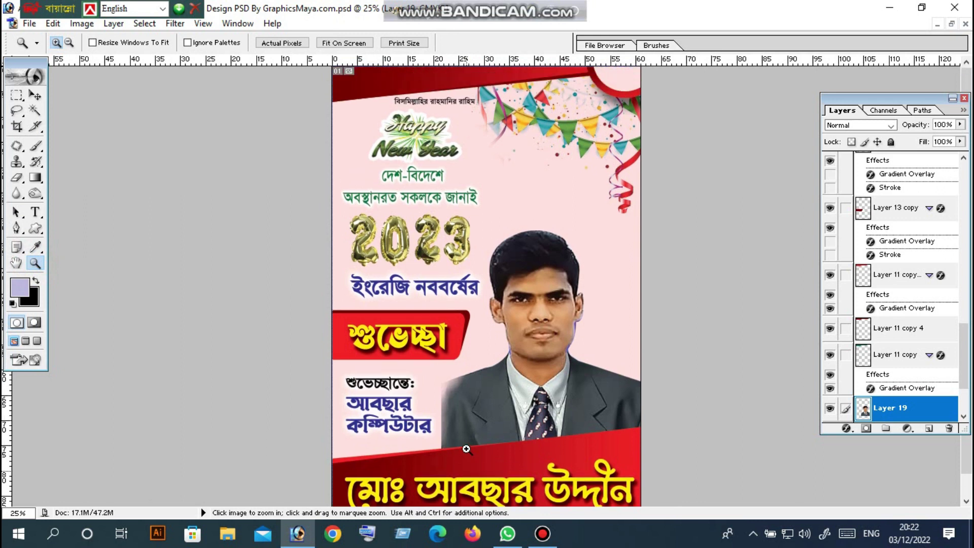
click(415, 248)
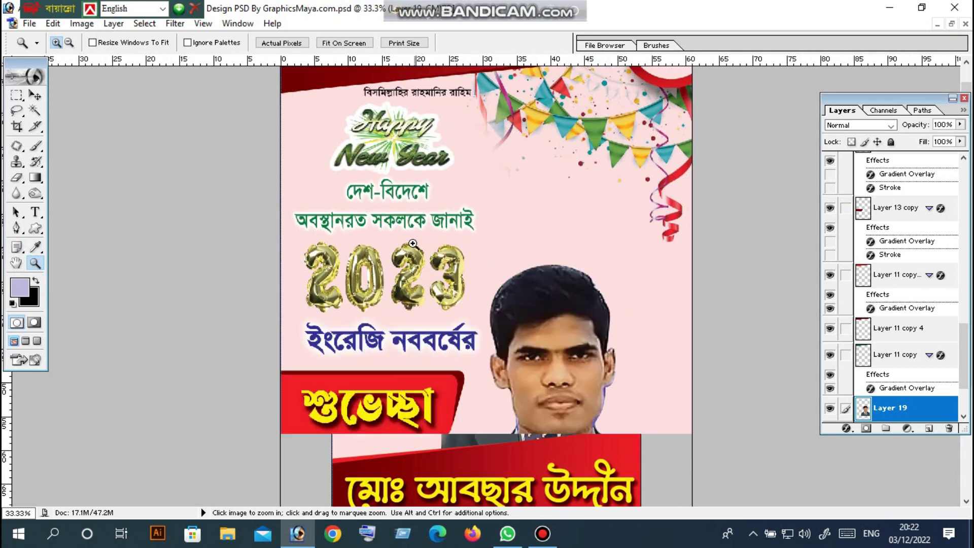
scroll(436, 302, down, 2)
scroll(436, 303, down, 1)
scroll(375, 230, up, 4)
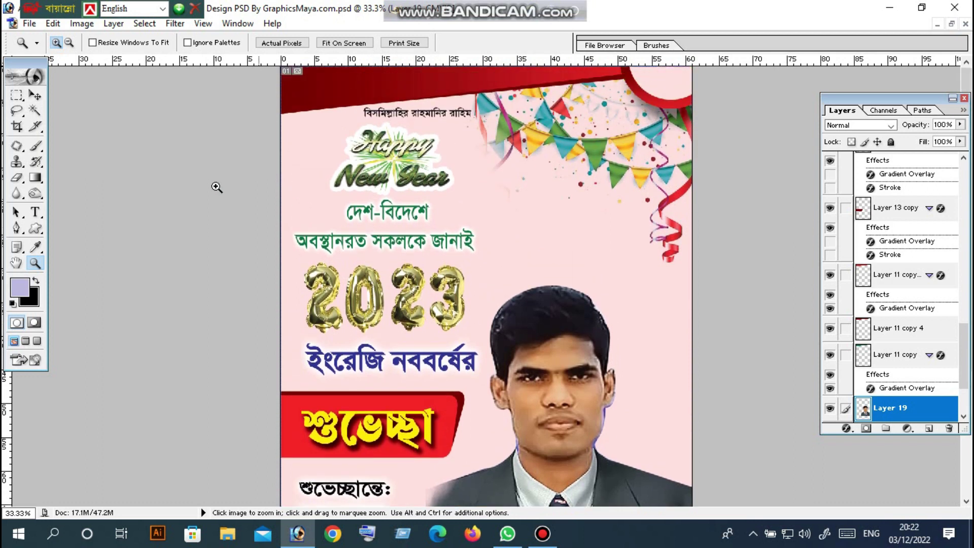
With the Move tool, shift the green two-line greeting text below the Happy New Year artwork slightly to the right.
click(34, 96)
click(402, 169)
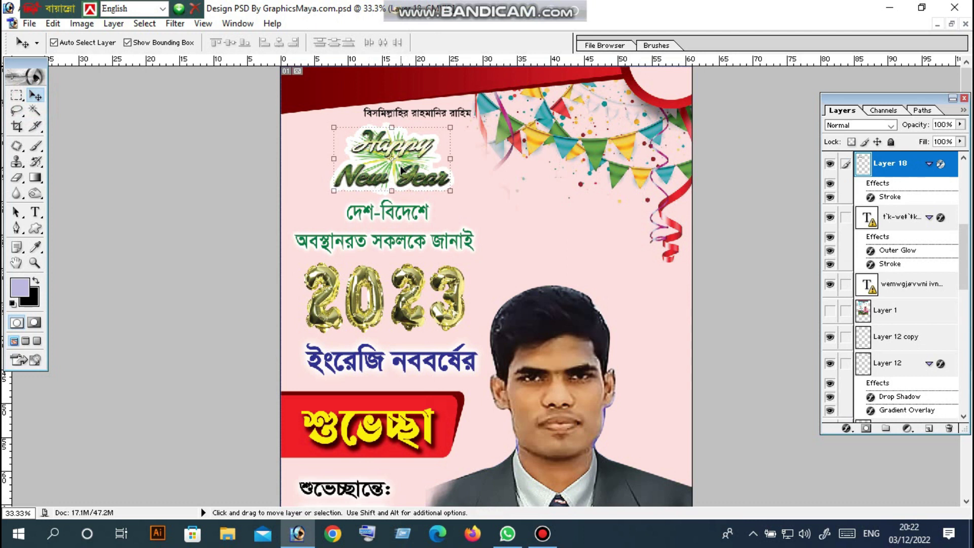
click(395, 211)
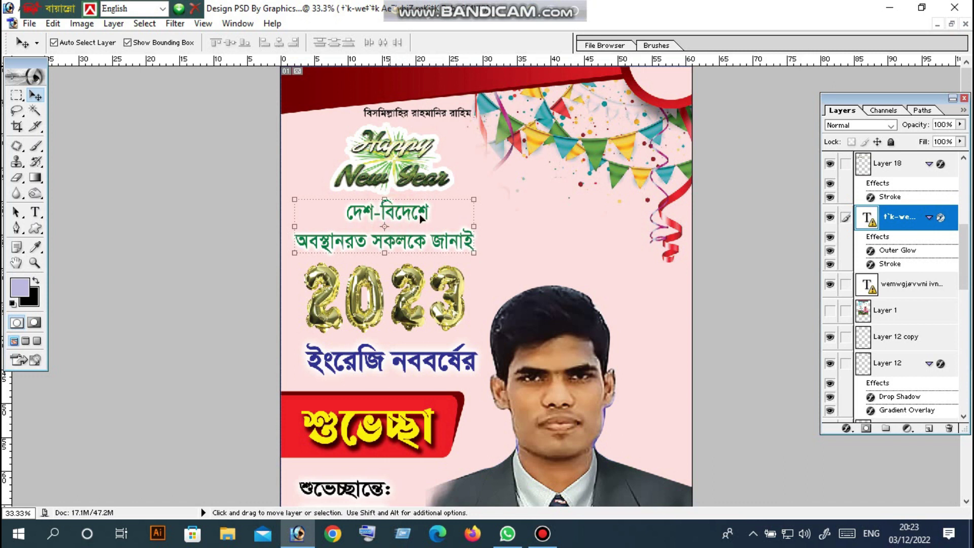
drag(411, 216, 368, 220)
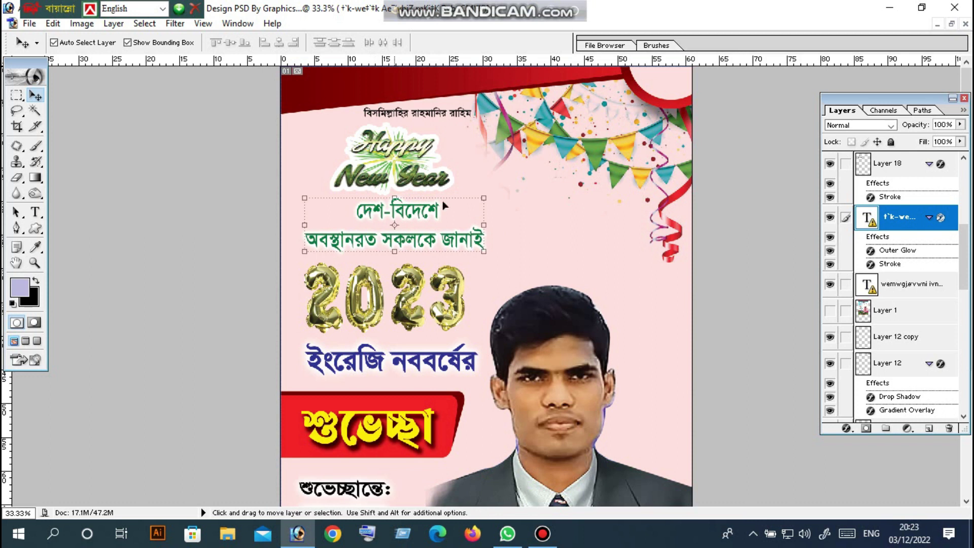
Examine the poster's full layer stack, from the topmost text layer down to the Background layer.
drag(877, 100, 843, 95)
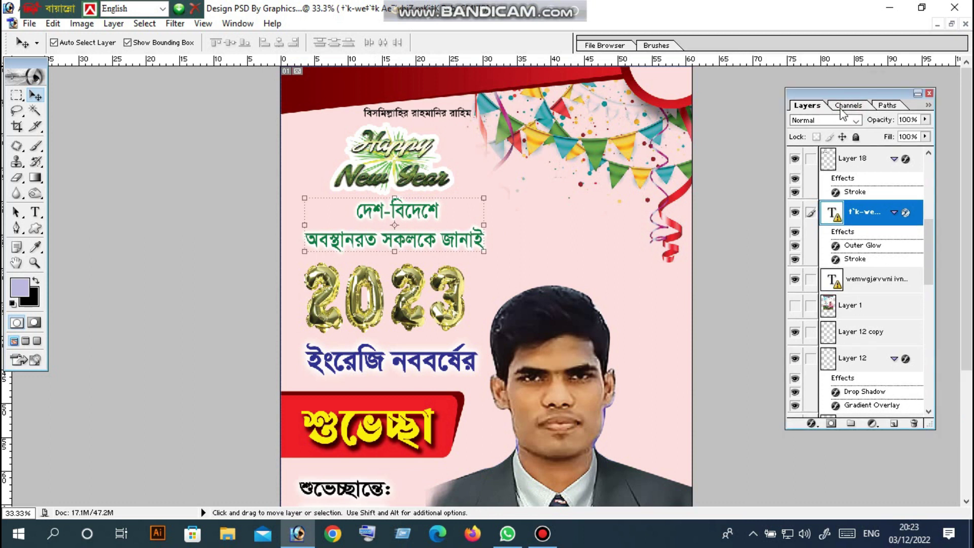
scroll(851, 247, up, 3)
scroll(850, 247, up, 4)
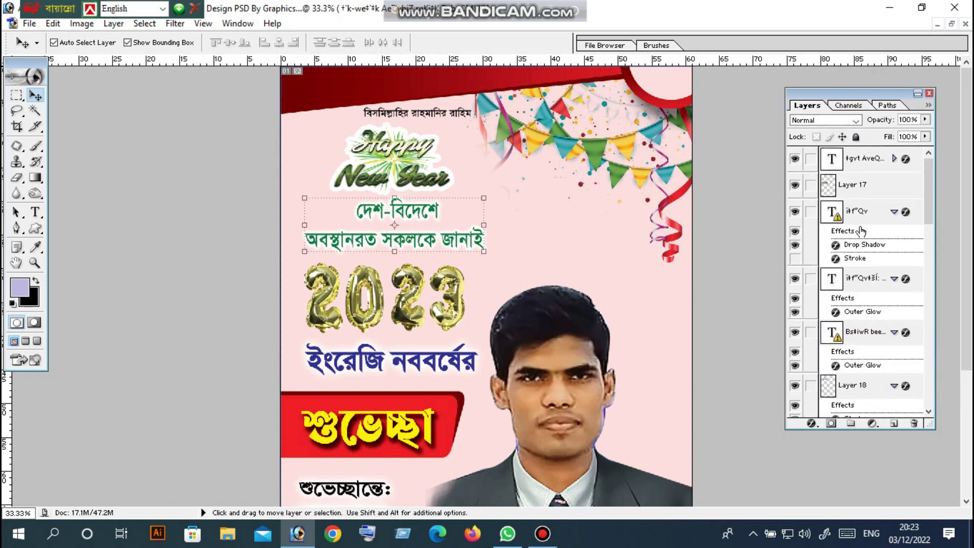
scroll(859, 223, down, 4)
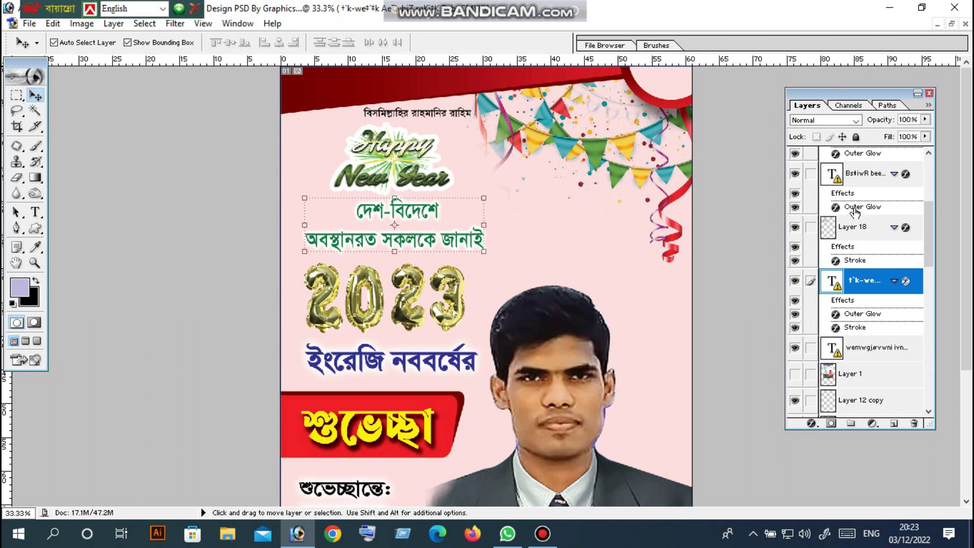
scroll(855, 212, up, 3)
scroll(869, 222, down, 1)
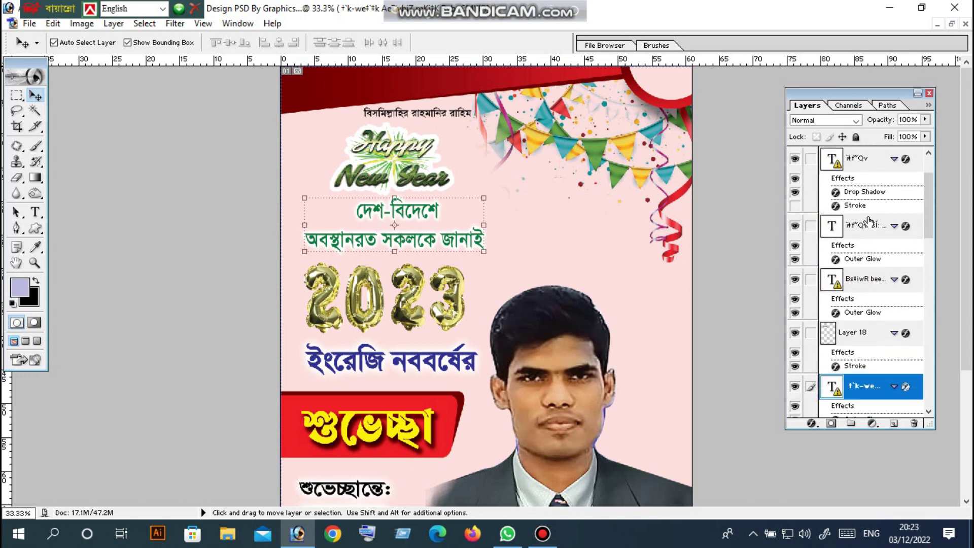
scroll(869, 221, down, 10)
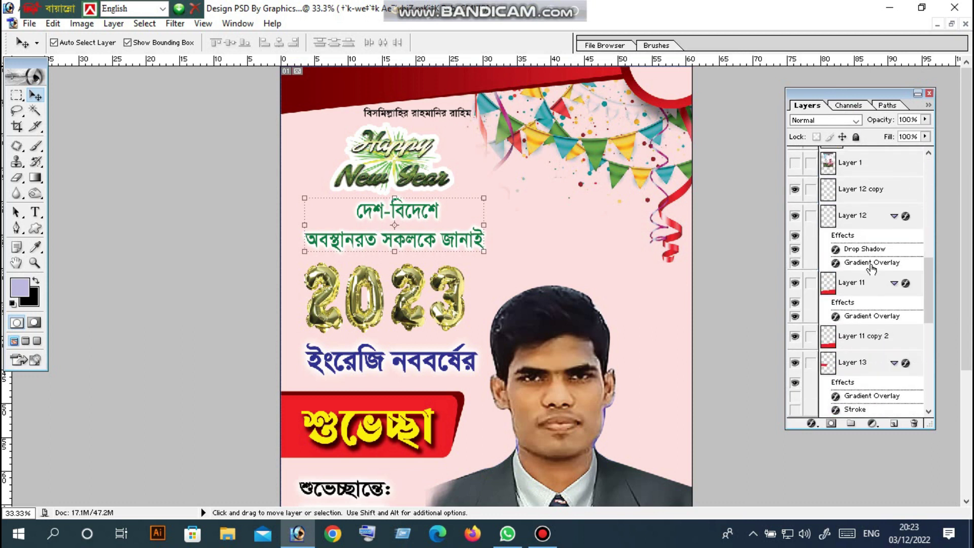
scroll(871, 268, down, 8)
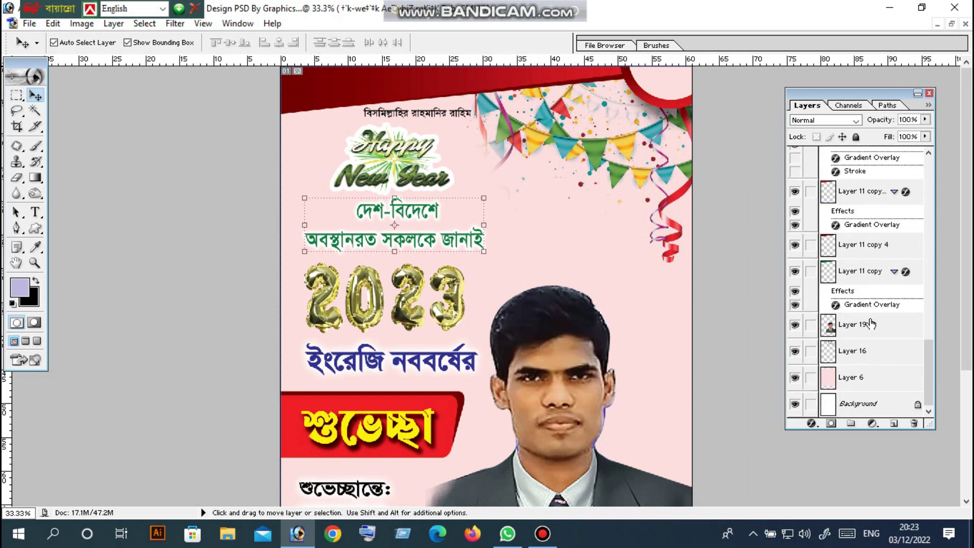
scroll(870, 324, up, 5)
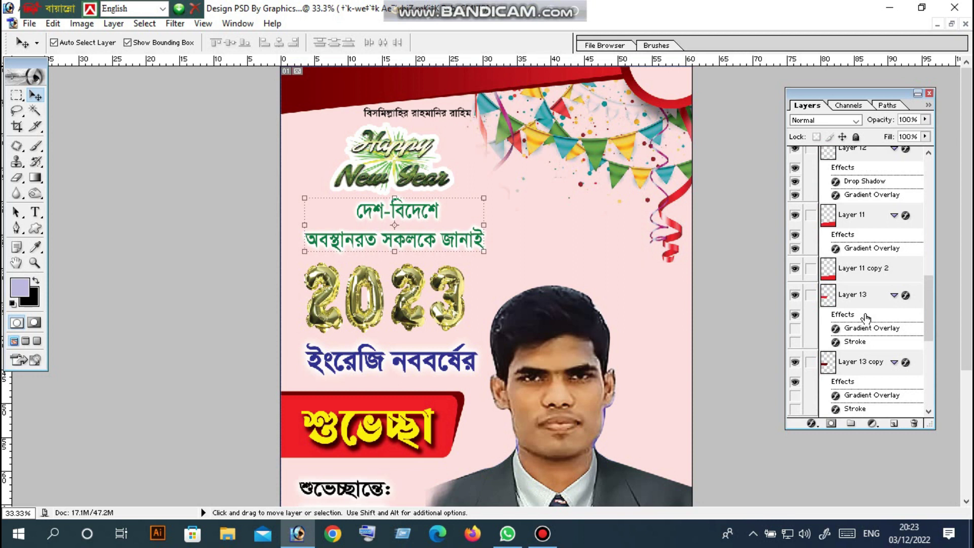
scroll(865, 317, up, 6)
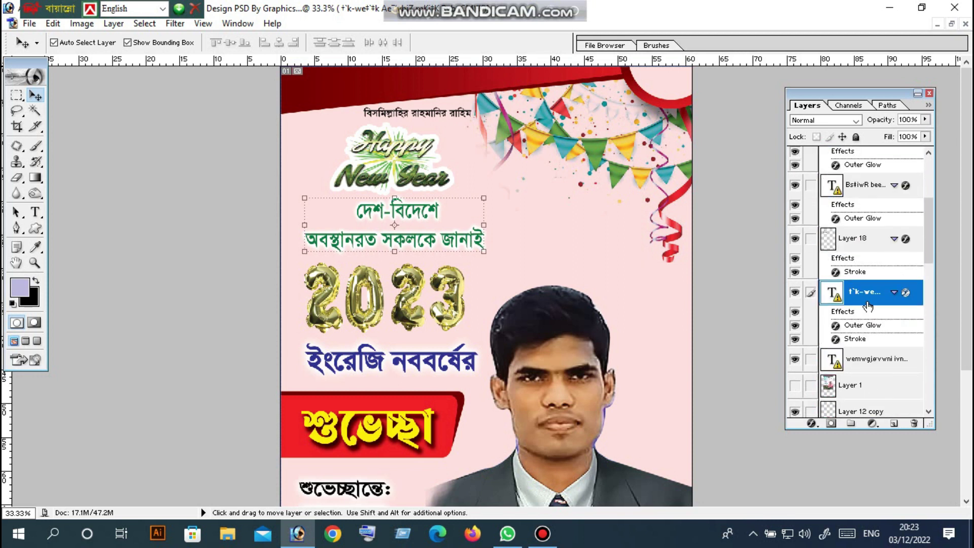
scroll(867, 306, up, 4)
scroll(877, 296, down, 8)
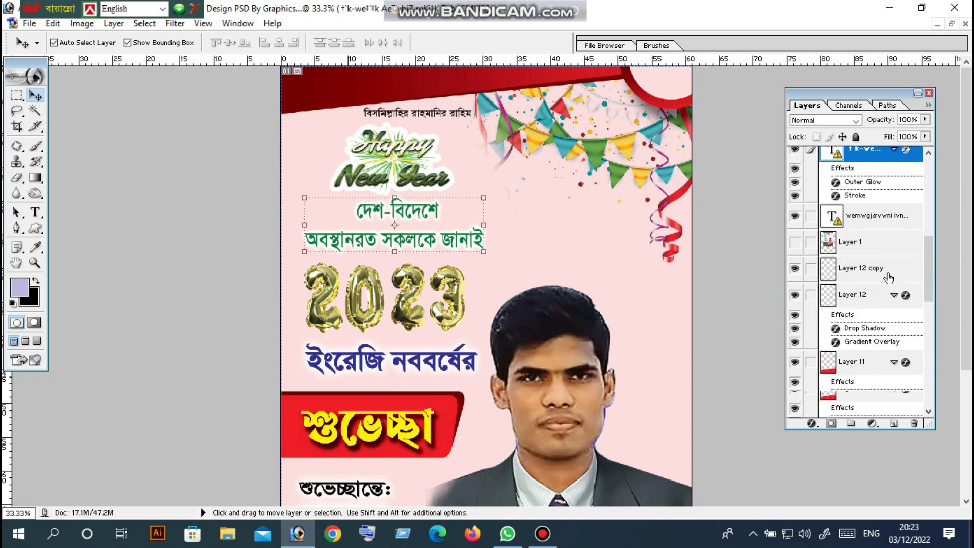
scroll(888, 279, down, 3)
scroll(889, 289, up, 2)
scroll(889, 299, down, 2)
scroll(890, 307, up, 2)
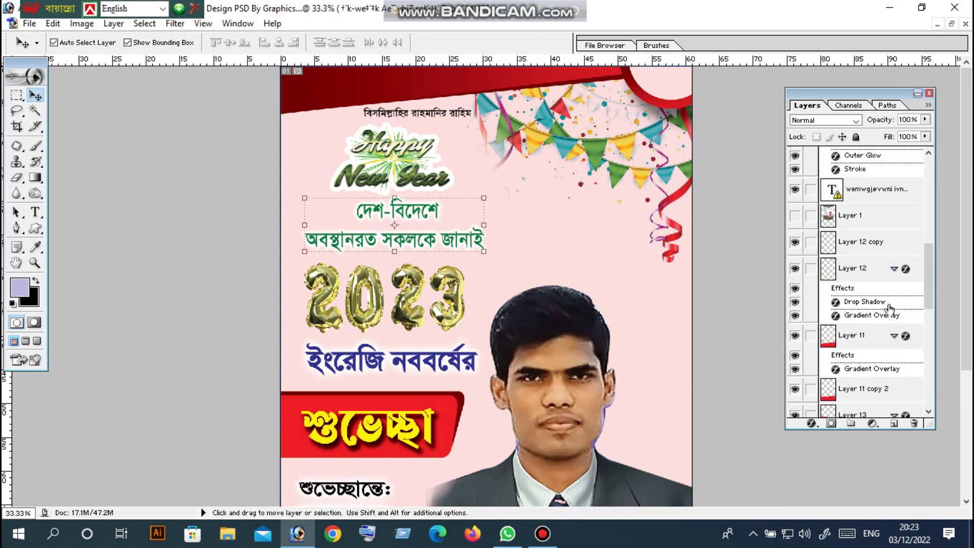
scroll(889, 308, up, 8)
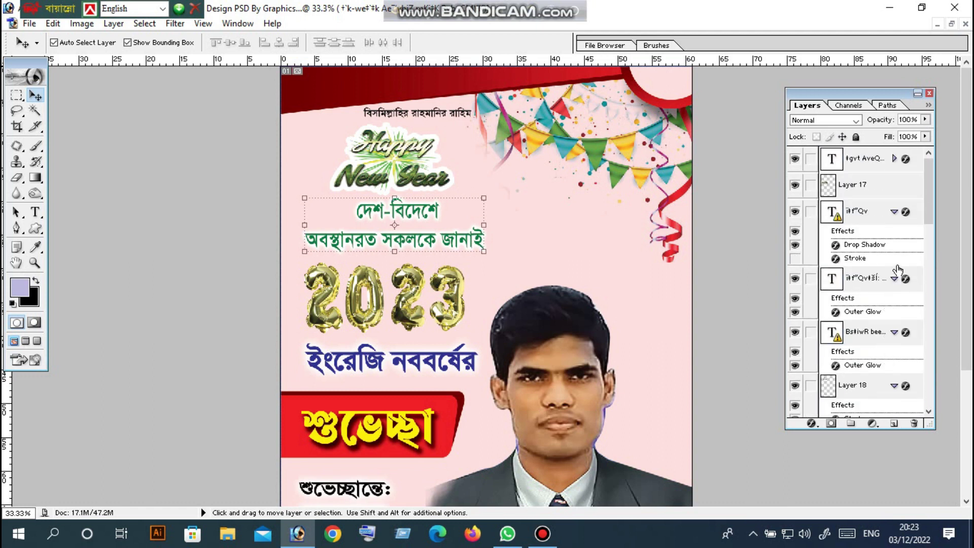
scroll(897, 269, down, 10)
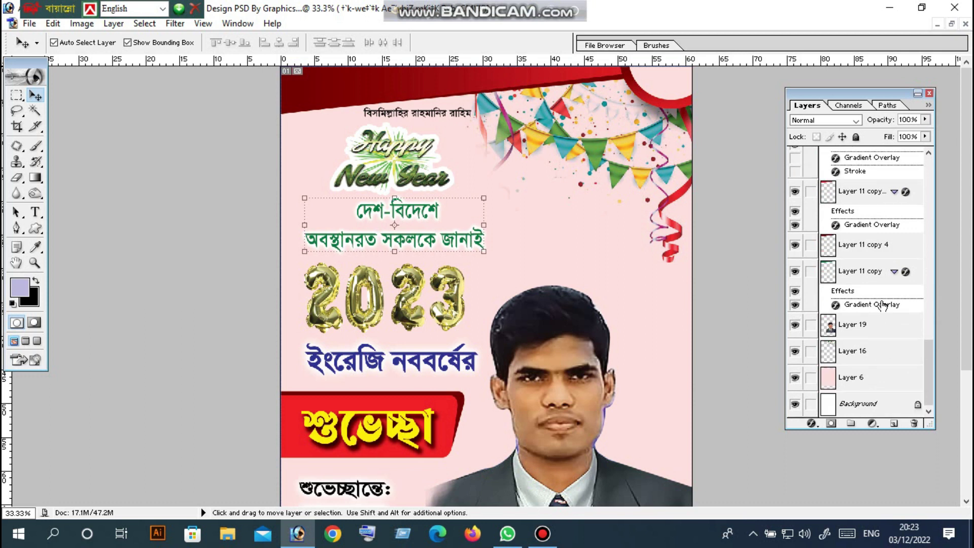
Shift the green two-line greeting text slightly left so it sits centred beneath the Happy New Year artwork.
click(380, 222)
drag(378, 215, 364, 216)
scroll(571, 286, down, 4)
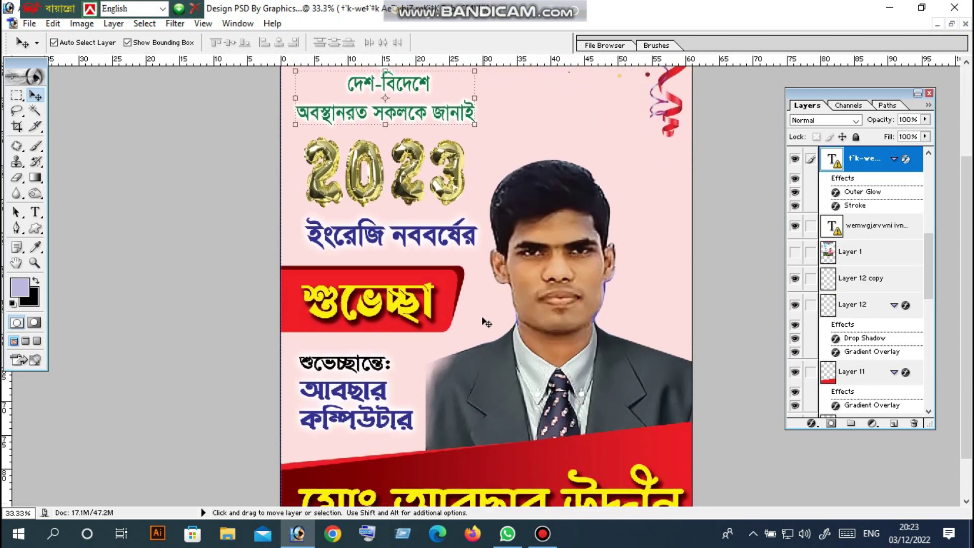
click(410, 252)
click(426, 208)
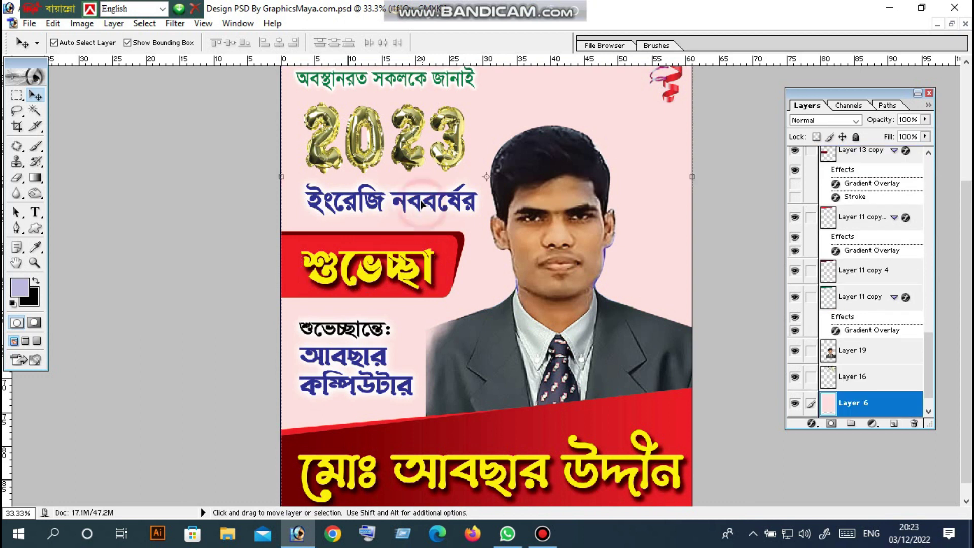
scroll(409, 153, up, 3)
click(395, 158)
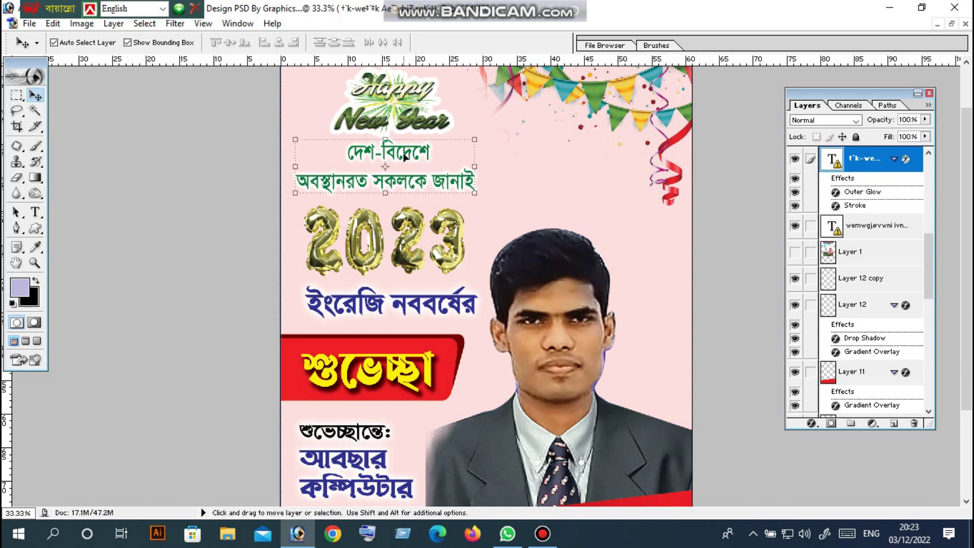
Slightly widen the golden 2023 balloon lettering on Layer 17 and apply the transform.
click(428, 240)
drag(415, 231, 475, 238)
key(Return)
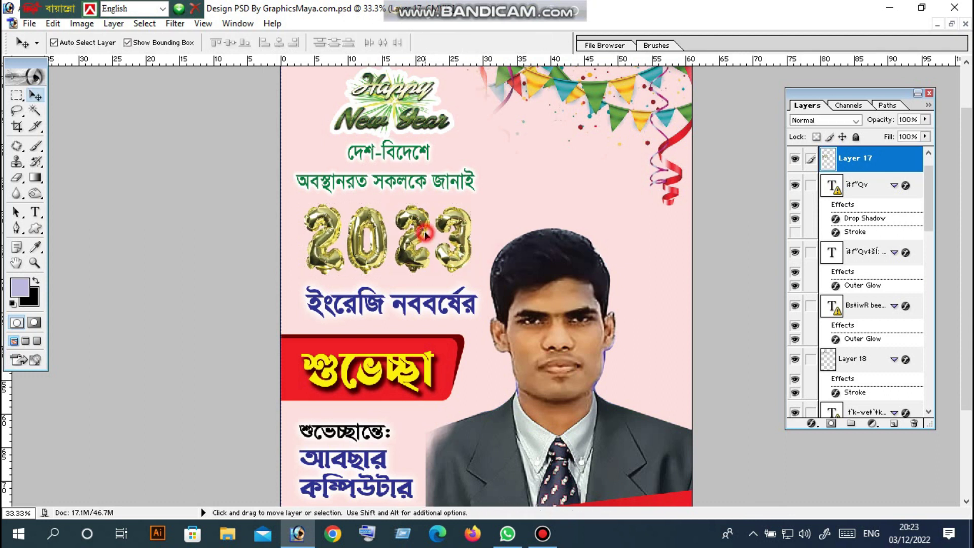
Select the blue ইংরেজি নববর্ষের text, then the yellow শুভেচ্ছা text on the red banner, to check their separate layers.
scroll(434, 256, down, 2)
click(430, 254)
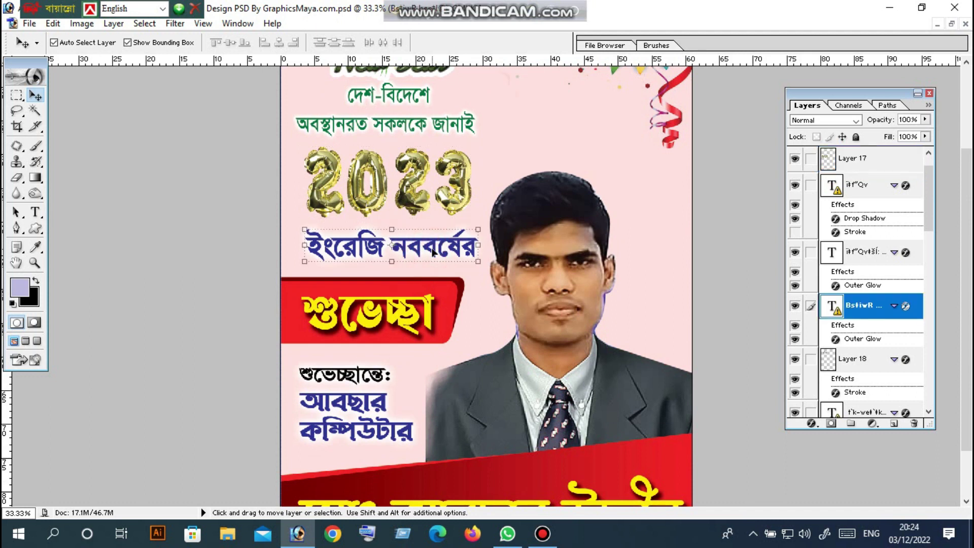
scroll(433, 252, down, 2)
click(391, 261)
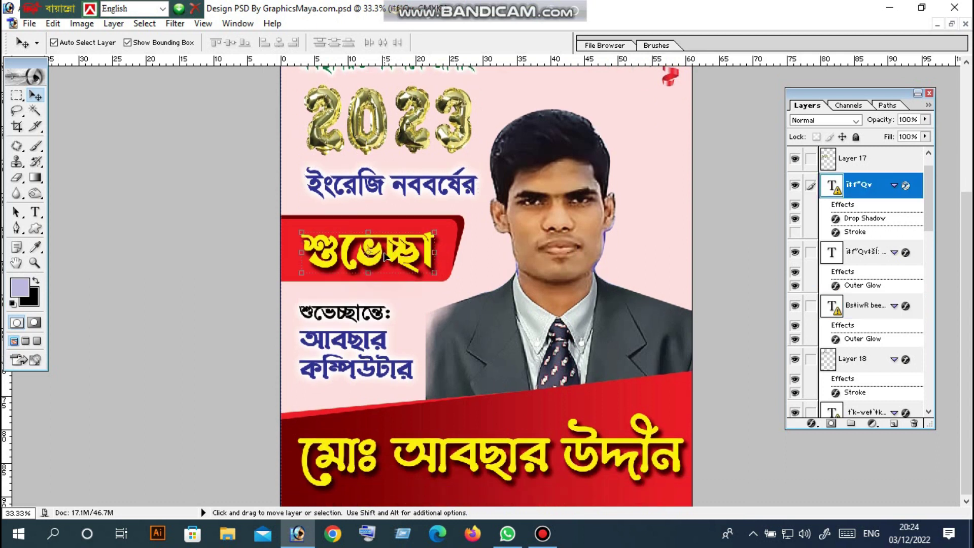
Select the শুভেচ্ছান্তে text block, the bottom red band on Layer 11 and the large yellow name to check their separate layers.
click(364, 312)
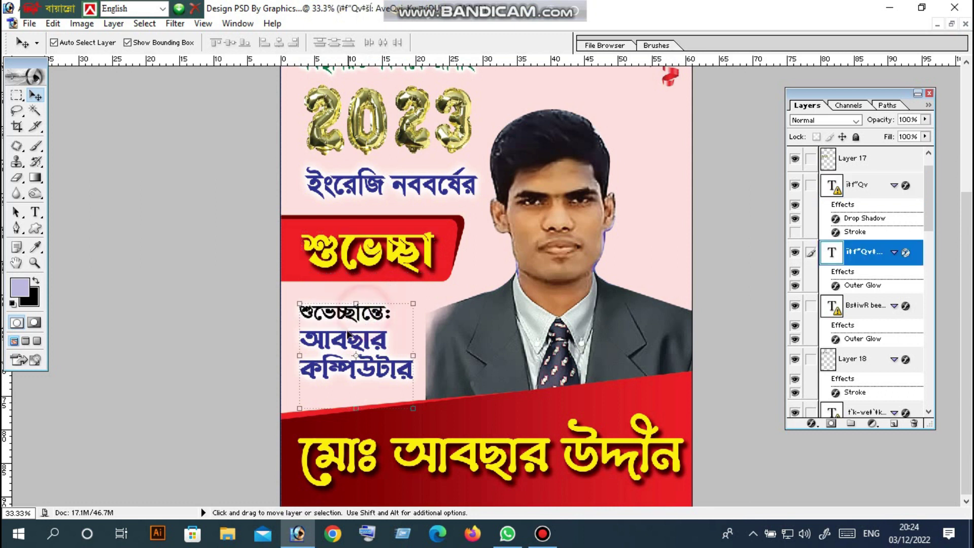
click(356, 348)
click(356, 348)
click(433, 457)
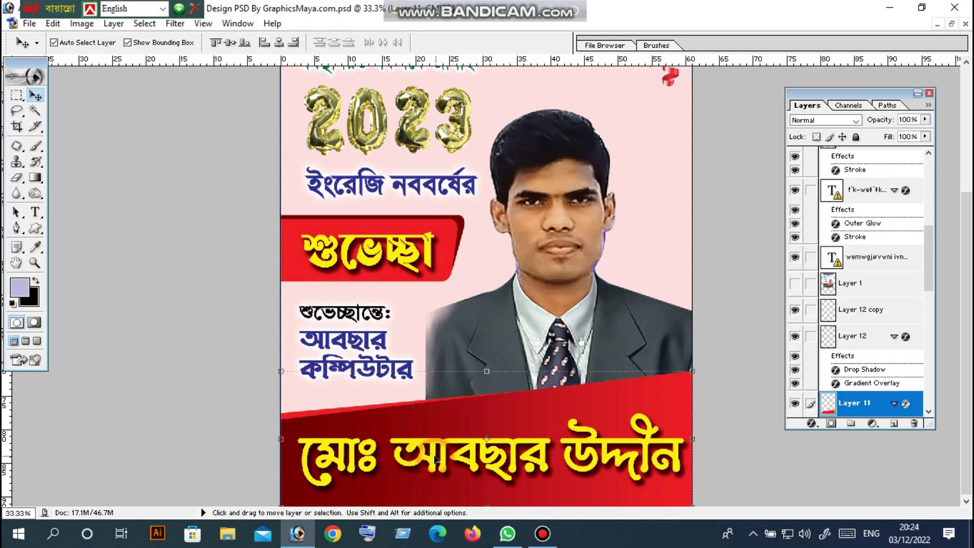
click(491, 459)
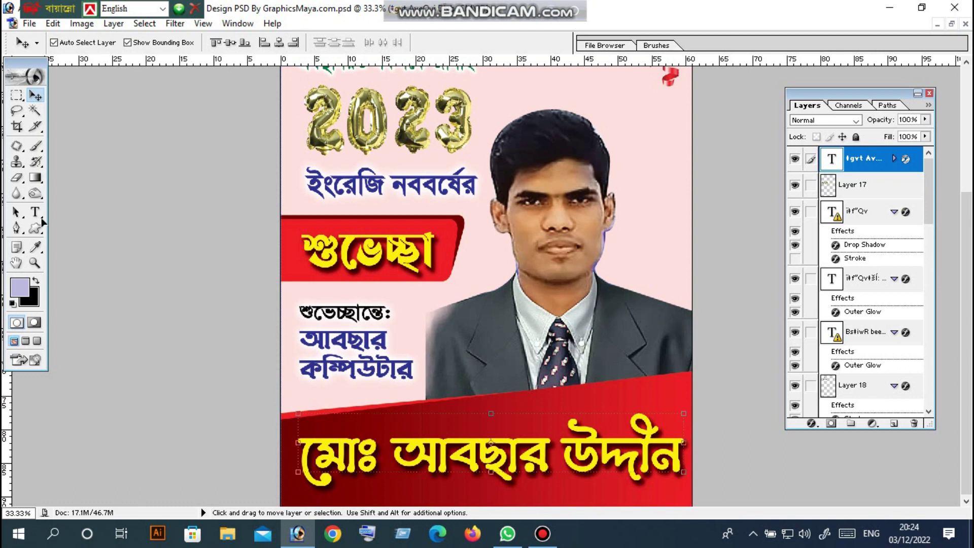
Select the entire yellow name text on the bottom red band for editing and switch the keyboard layout to Bijoy Classic.
click(35, 212)
click(340, 453)
key(ctrl+a)
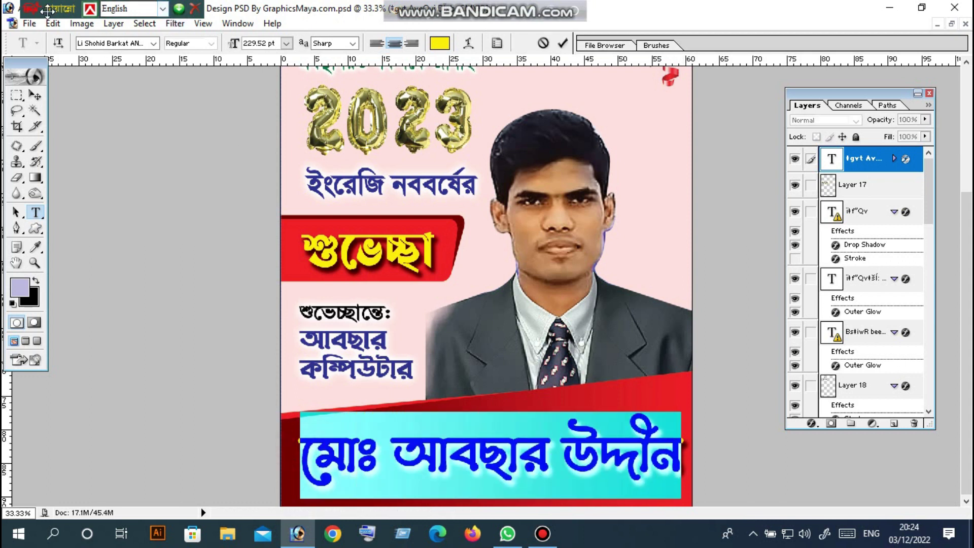
drag(163, 9, 274, 11)
click(274, 9)
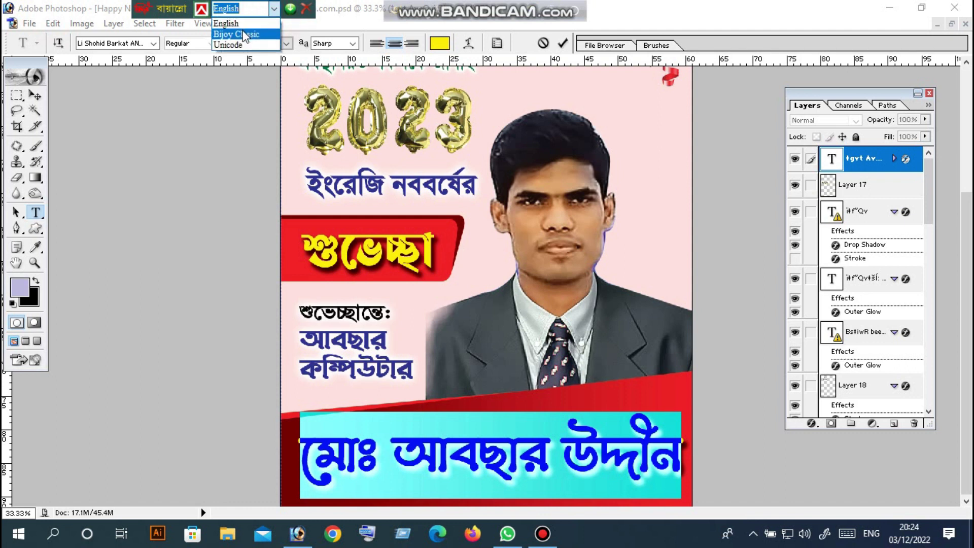
click(237, 35)
Try replacing the yellow name with a different Bengali first name, undo the replacement and leave text editing.
click(502, 416)
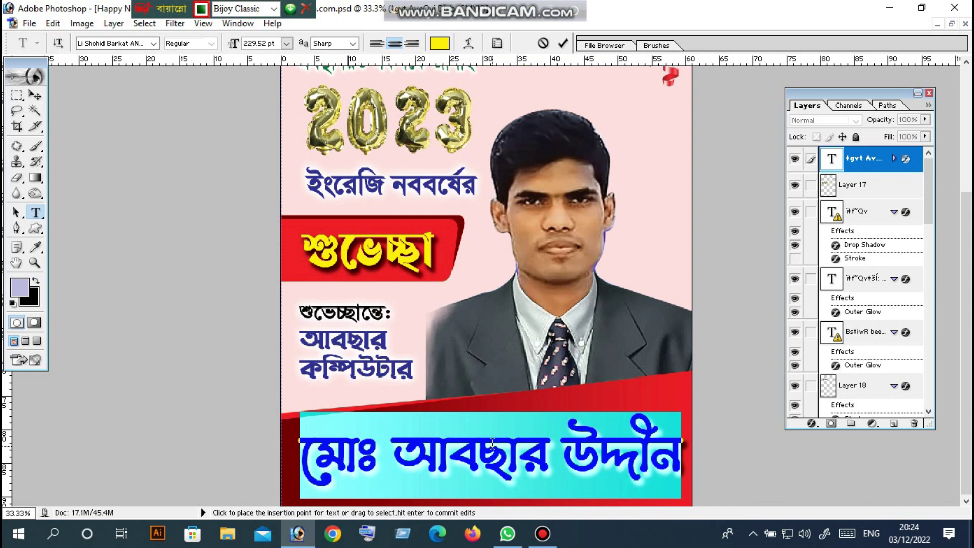
text(vdi)
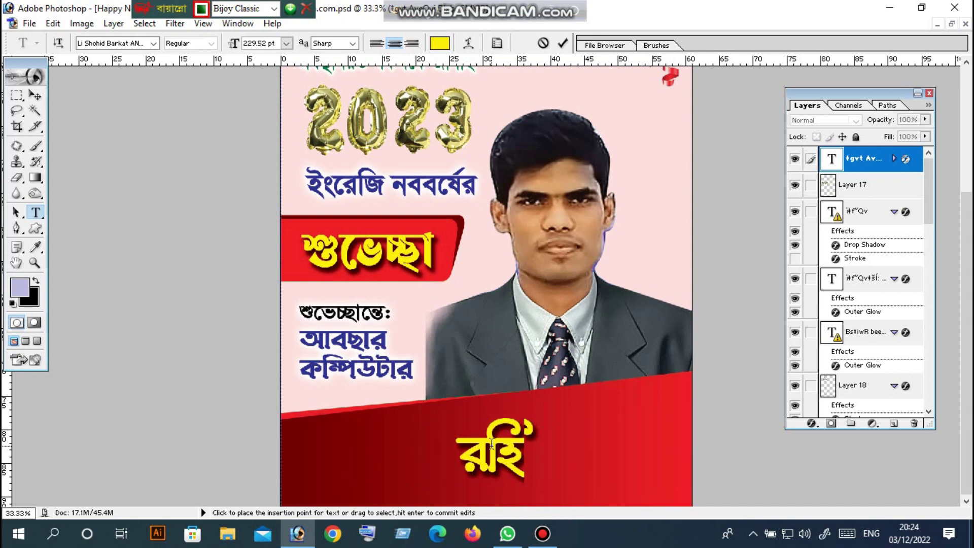
text(g)
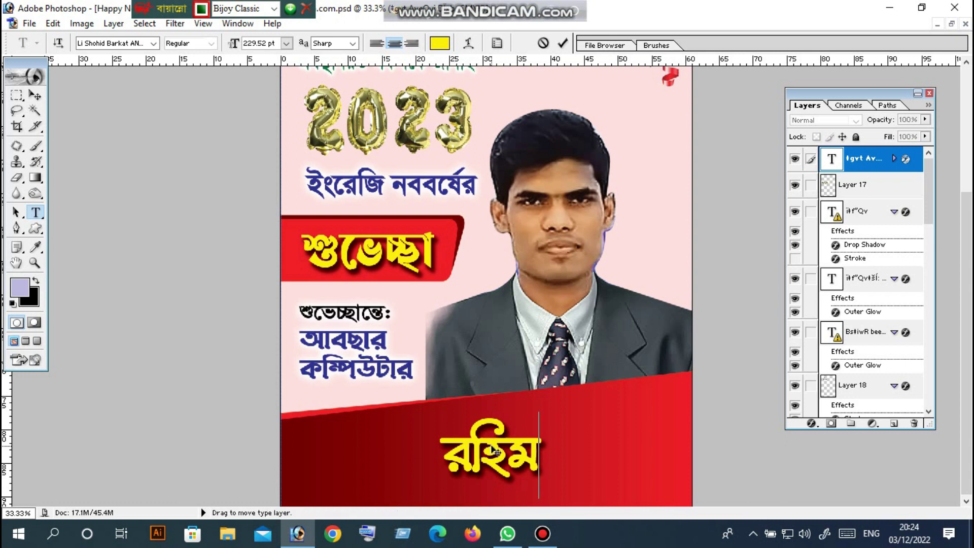
key(ctrl+z)
click(17, 127)
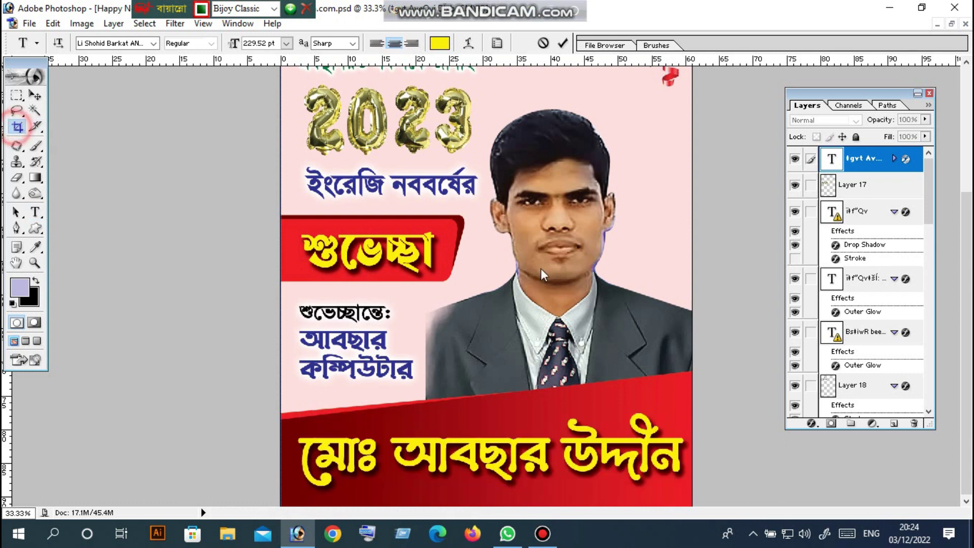
Select the man's portrait with the Move tool to check which layer holds it.
scroll(536, 258, up, 5)
scroll(536, 258, up, 2)
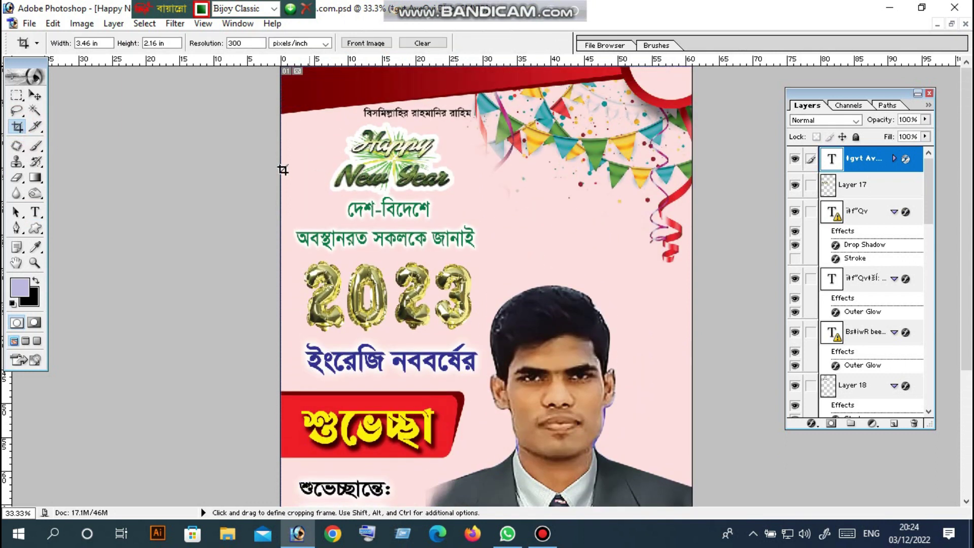
scroll(239, 200, down, 5)
click(35, 95)
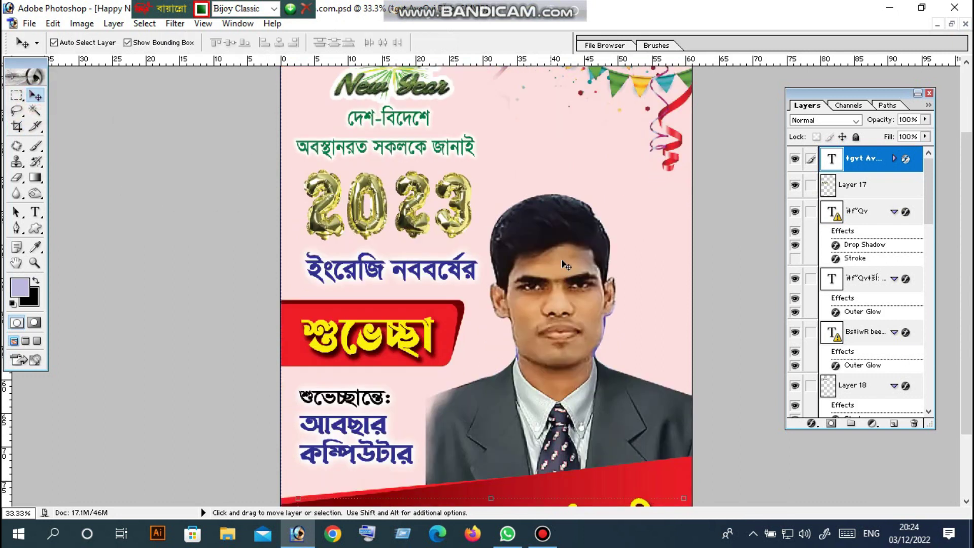
click(568, 265)
scroll(616, 265, down, 2)
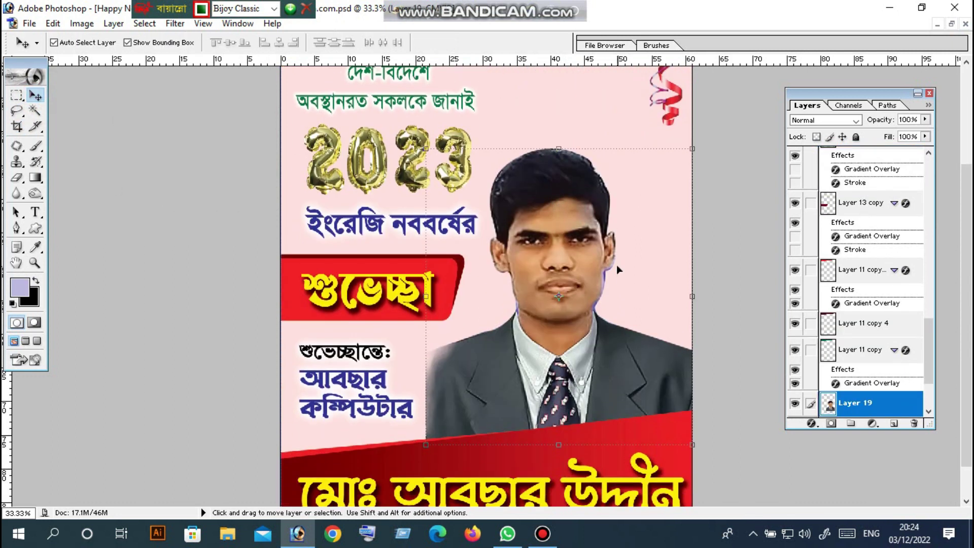
click(534, 236)
click(540, 265)
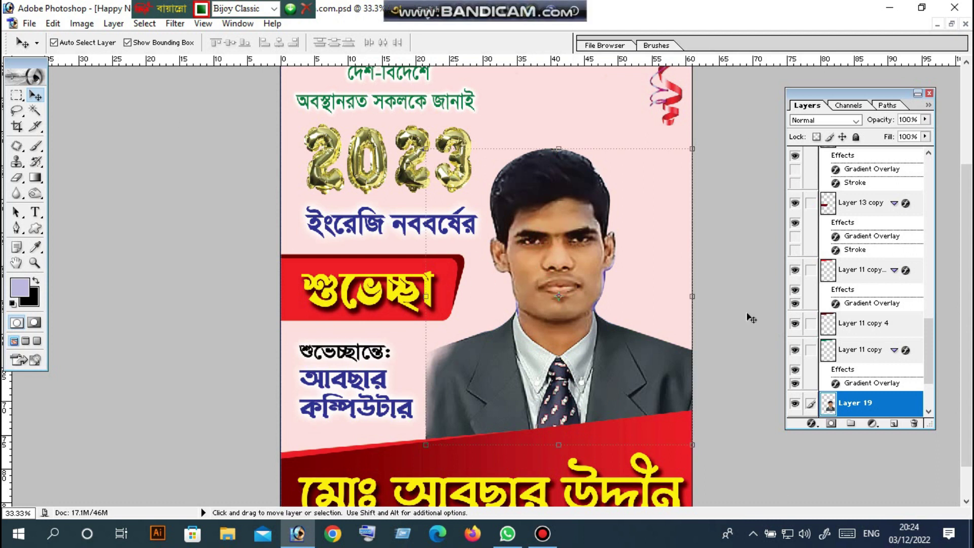
Select the golden 2023 balloon lettering, then the portrait again, to compare their positions in the layer stack.
scroll(883, 395, down, 1)
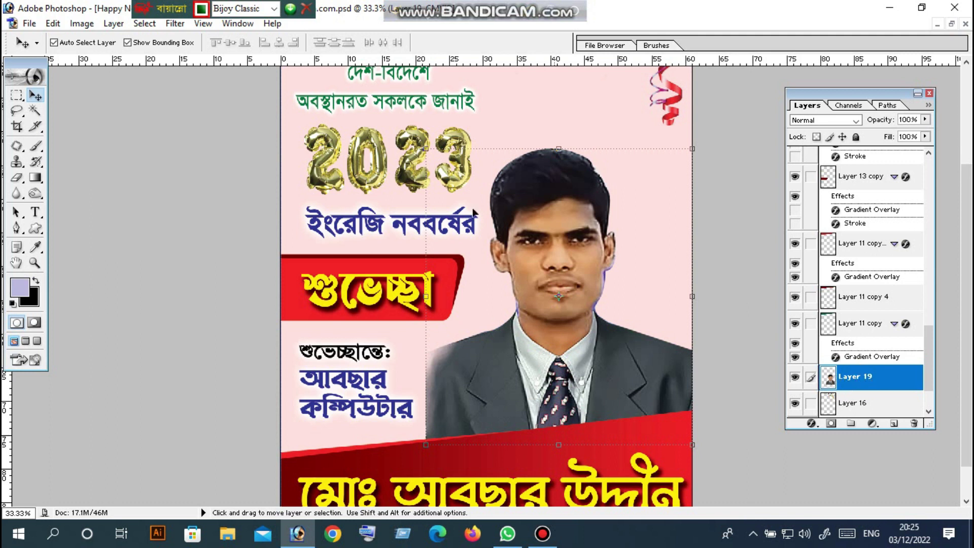
click(367, 150)
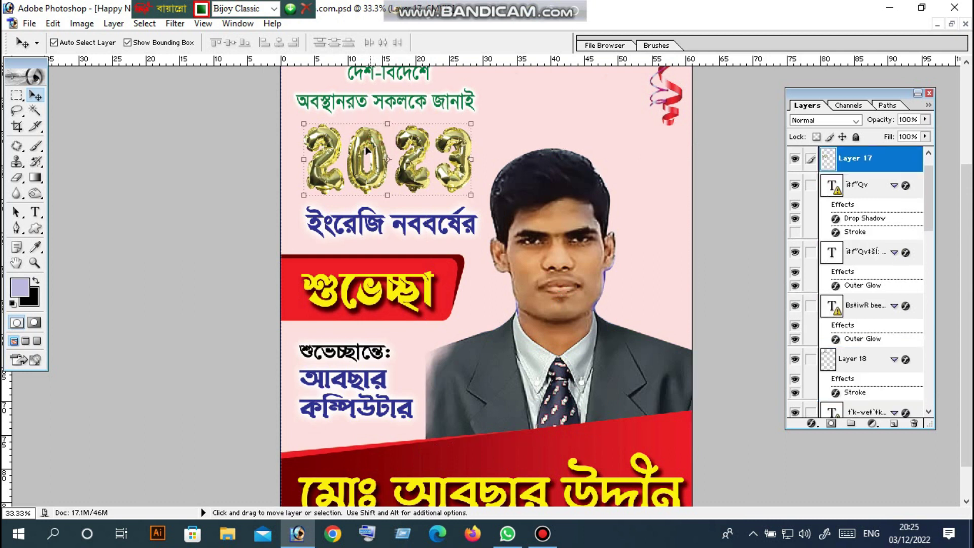
scroll(871, 197, up, 1)
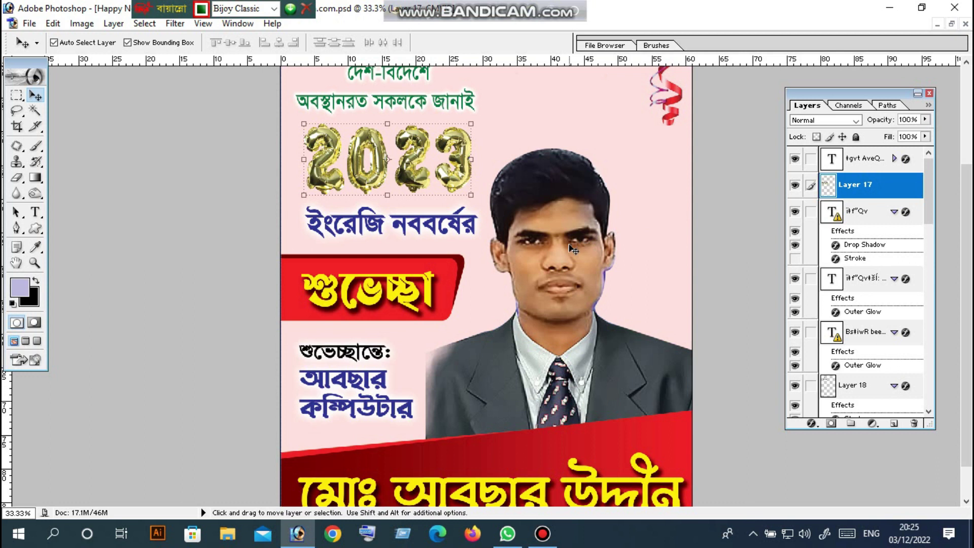
click(551, 261)
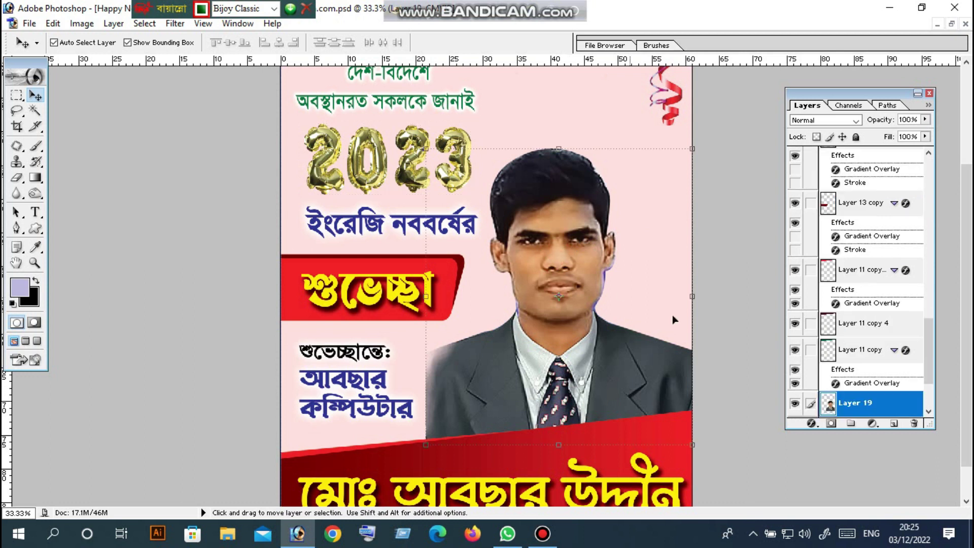
scroll(884, 406, down, 1)
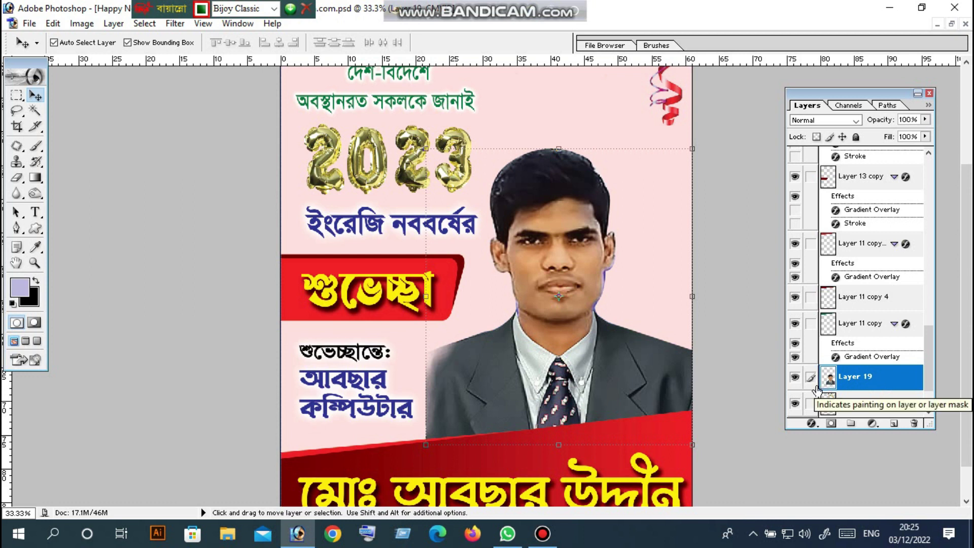
Examine the lower part of the layer stack around the portrait's Layer 19, down to the Background layer.
scroll(869, 358, down, 2)
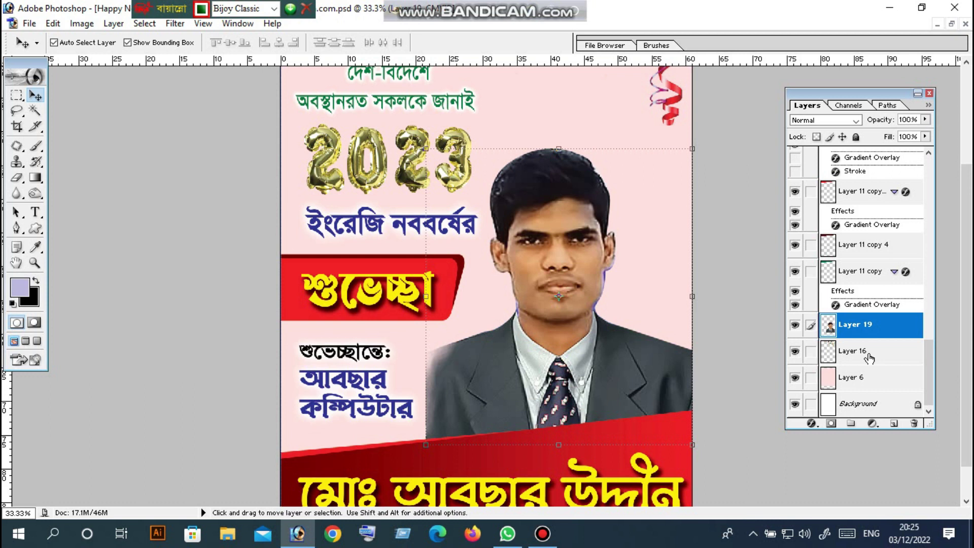
click(867, 355)
click(857, 335)
scroll(855, 335, up, 1)
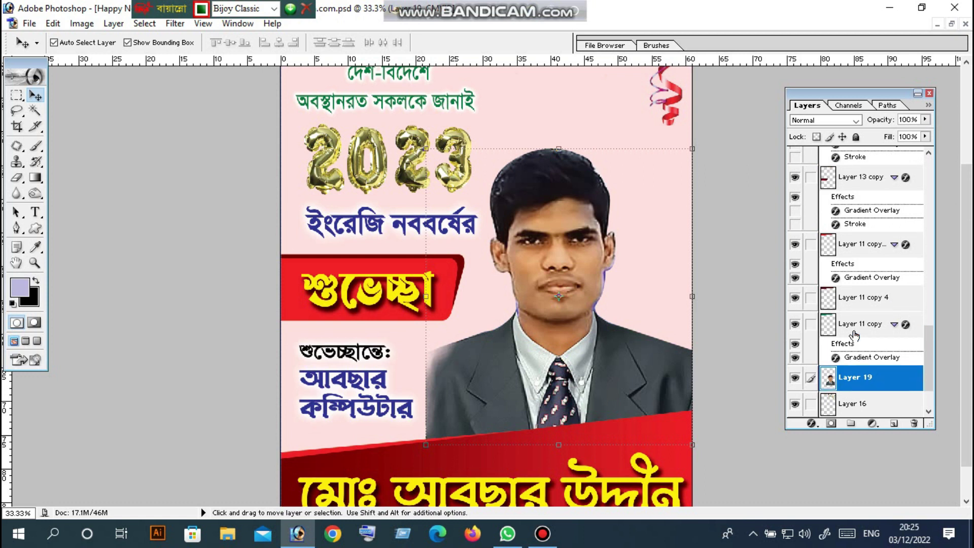
scroll(855, 335, down, 1)
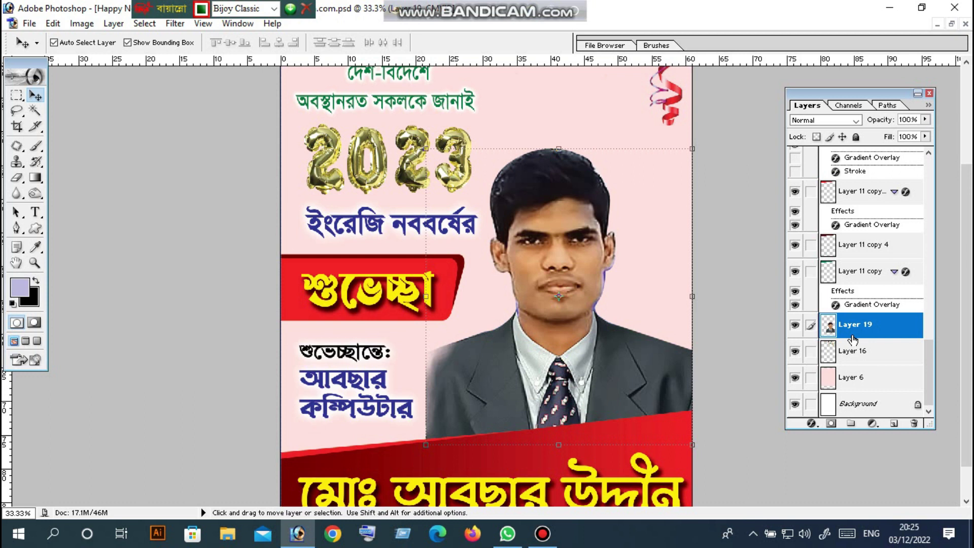
scroll(852, 339, up, 1)
scroll(852, 338, down, 1)
scroll(852, 338, up, 2)
scroll(847, 342, down, 2)
scroll(834, 357, up, 2)
scroll(834, 356, down, 1)
scroll(834, 358, up, 1)
scroll(834, 356, down, 2)
scroll(840, 331, up, 1)
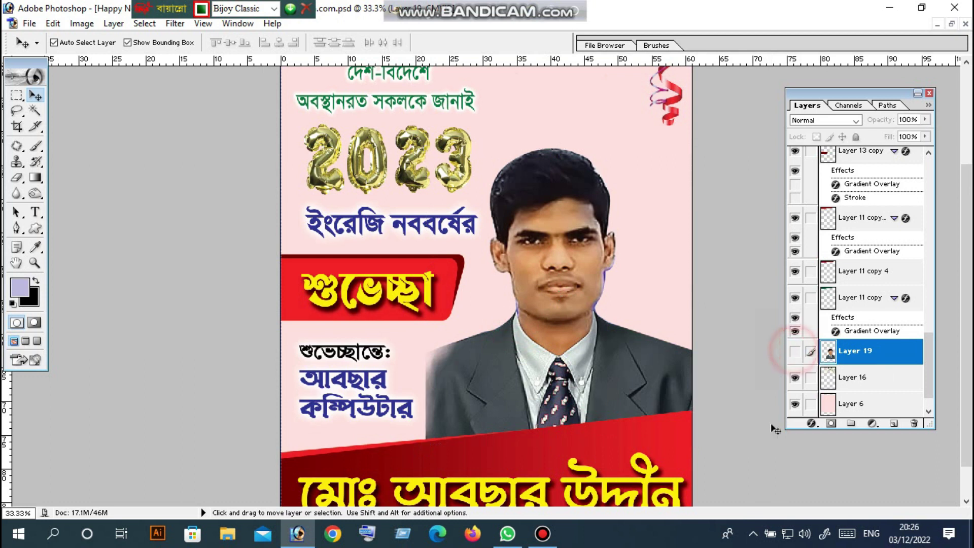
Hide the portrait's Layer 19 and make it visible again.
click(794, 352)
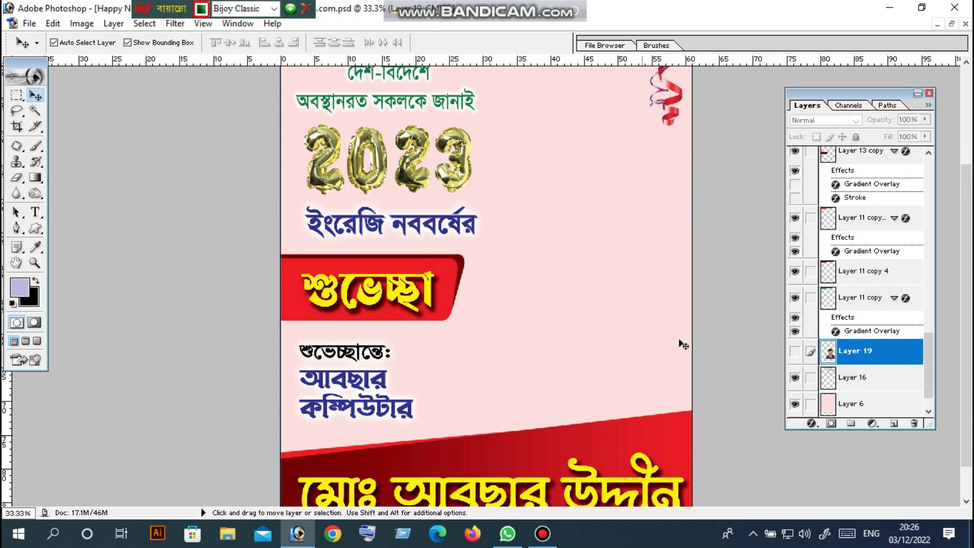
click(795, 350)
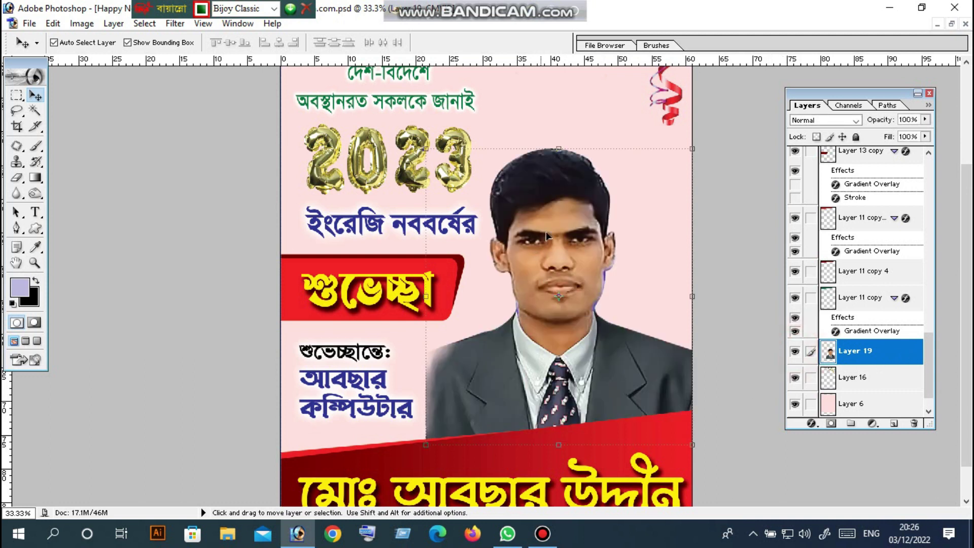
scroll(862, 350, down, 1)
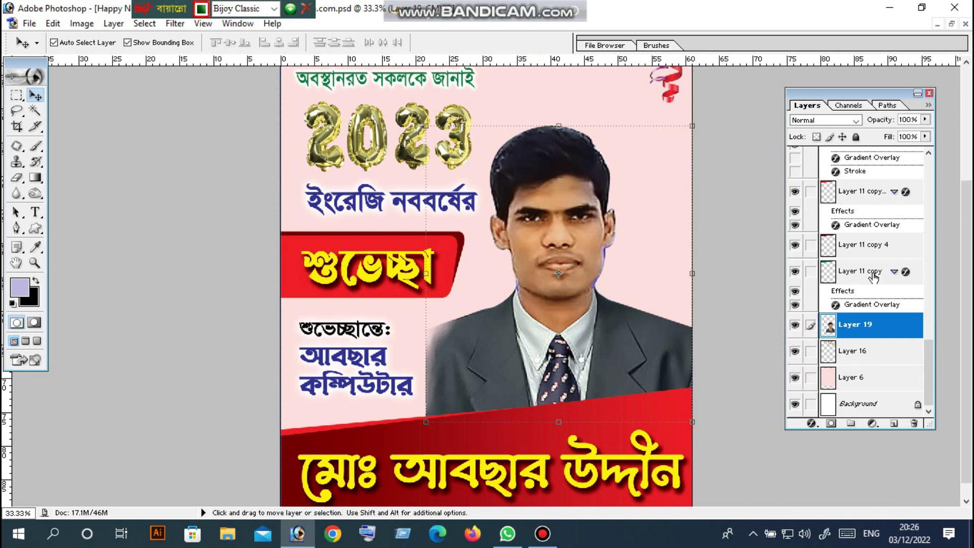
Delete the portrait's Layer 19 from the poster, then undo the deletion.
drag(841, 93, 803, 94)
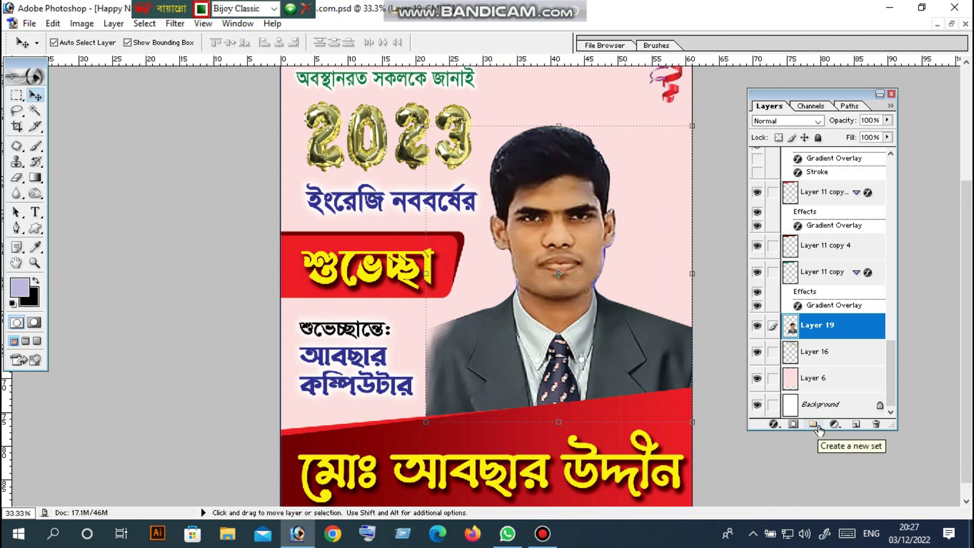
click(876, 424)
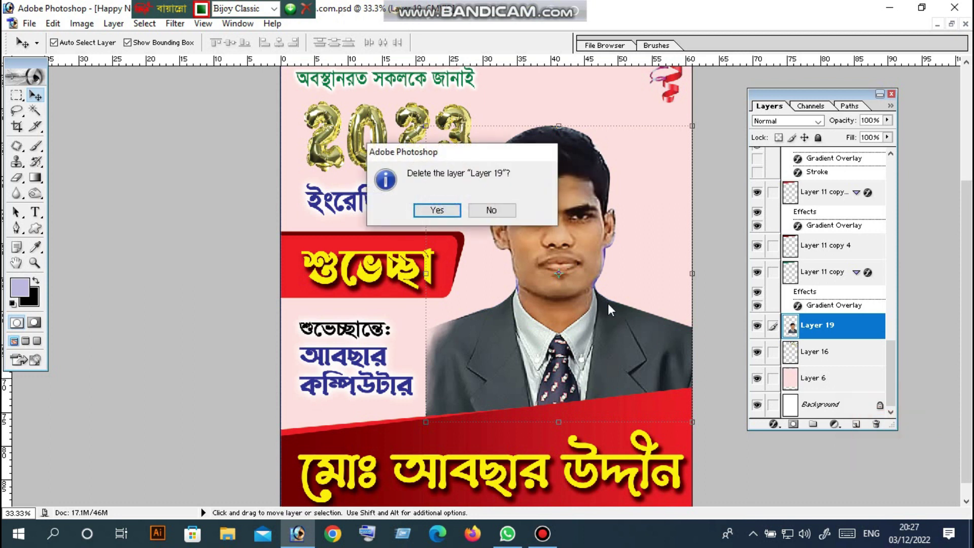
click(430, 212)
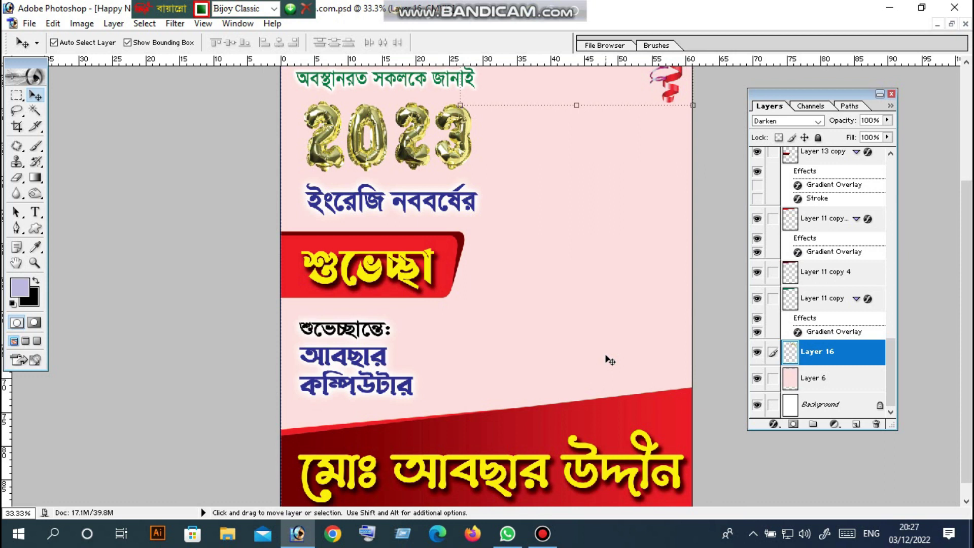
drag(608, 360, 606, 359)
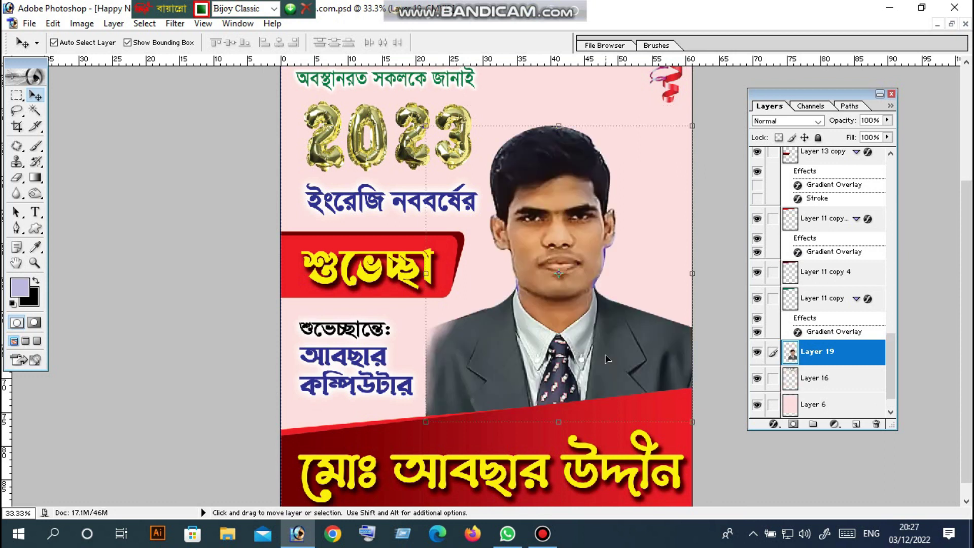
Review the whole poster from the bunting and Happy New Year artwork down to the name on the red band.
scroll(606, 358, up, 5)
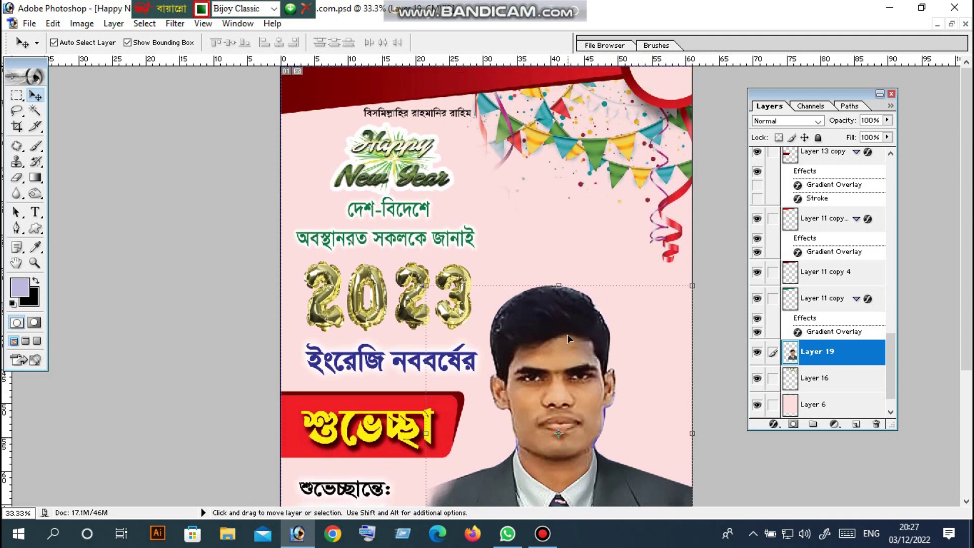
scroll(517, 354, down, 3)
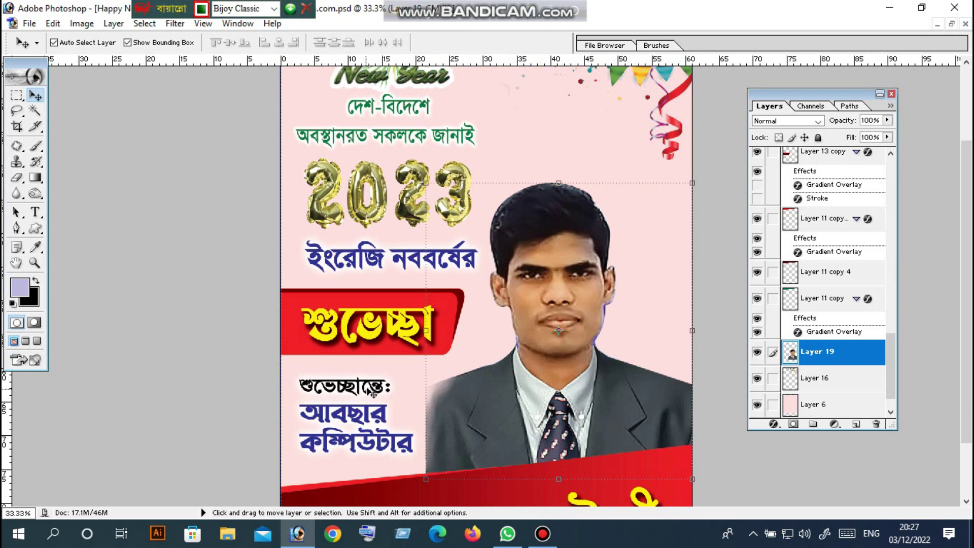
scroll(372, 393, down, 1)
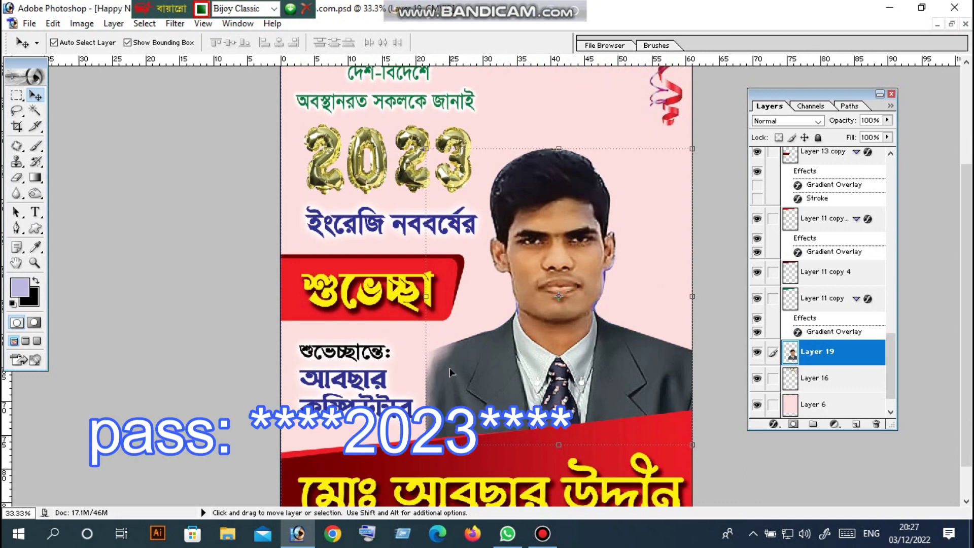
scroll(448, 372, up, 4)
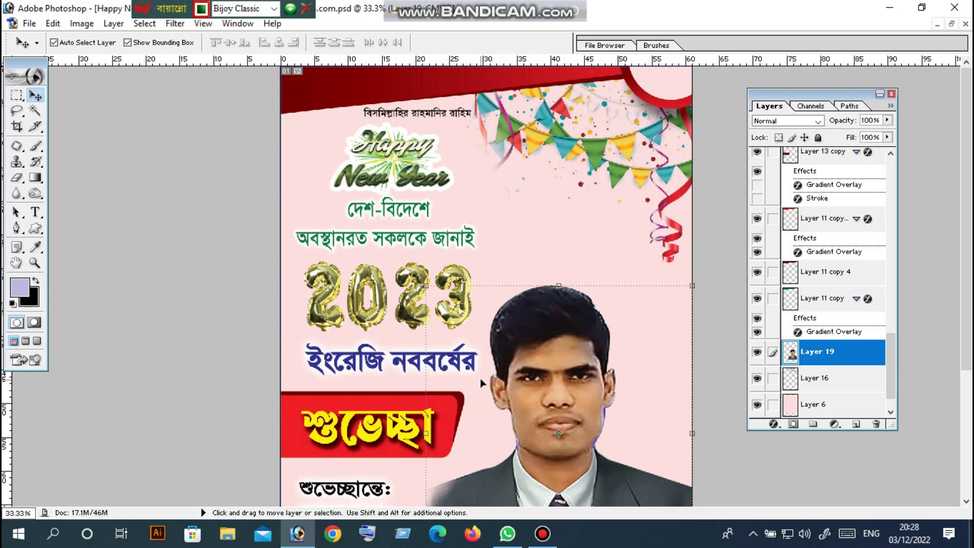
scroll(512, 361, down, 5)
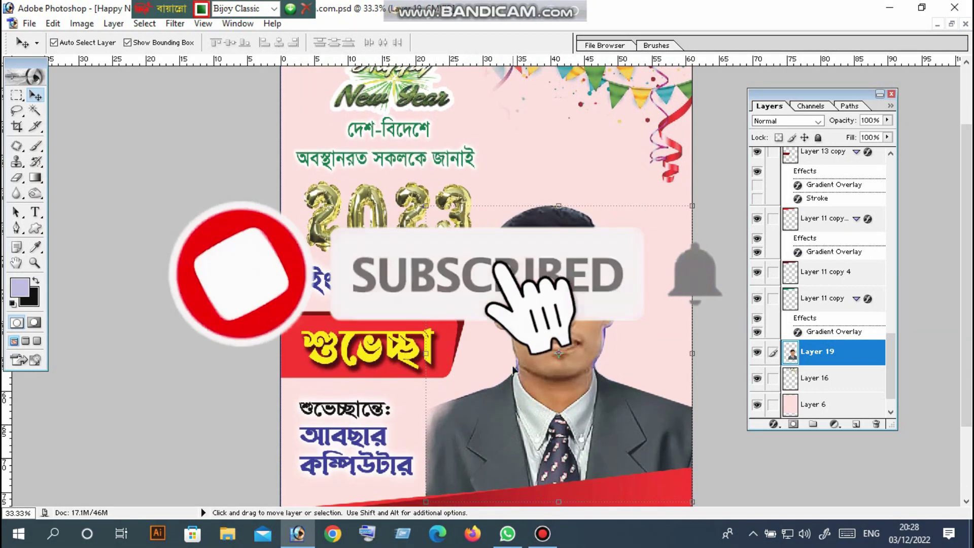
scroll(513, 371, down, 3)
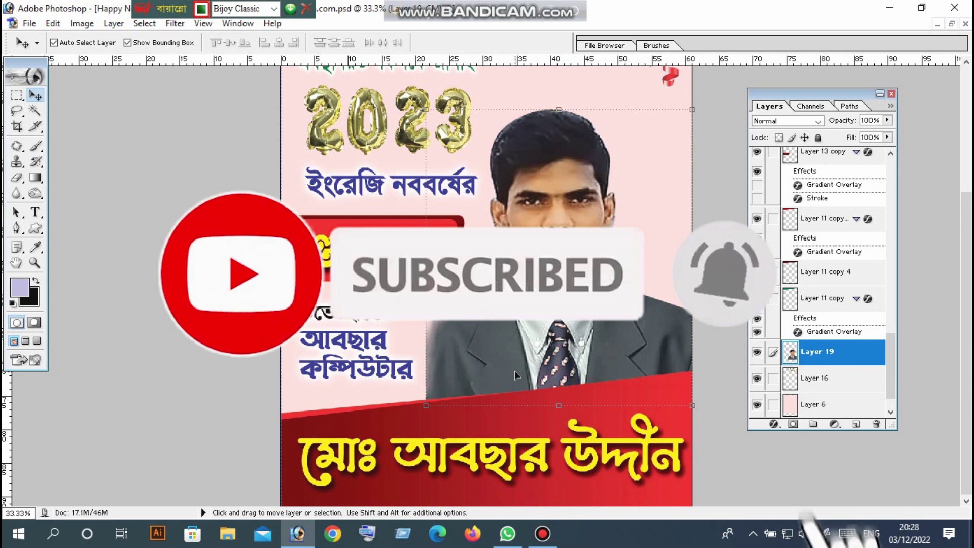
scroll(513, 374, up, 4)
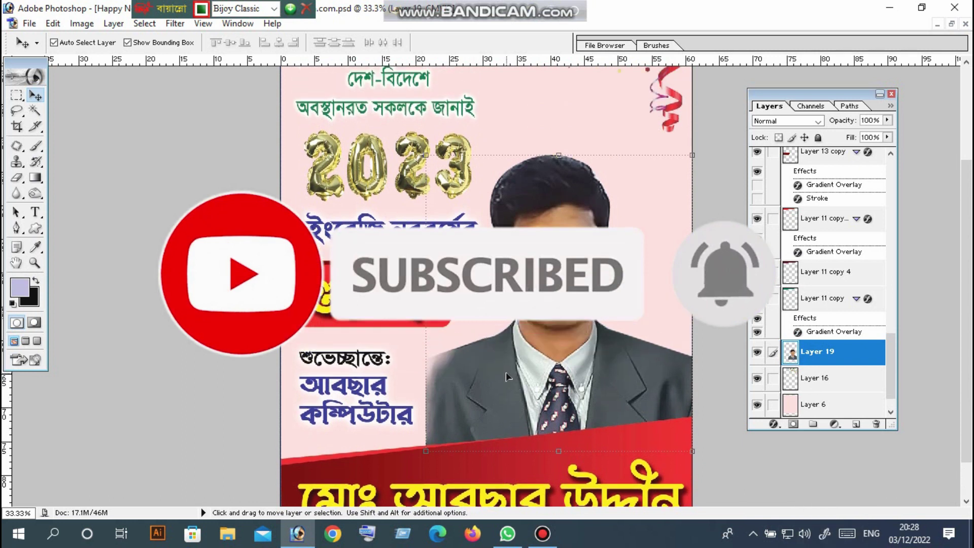
scroll(512, 376, up, 2)
scroll(412, 325, up, 3)
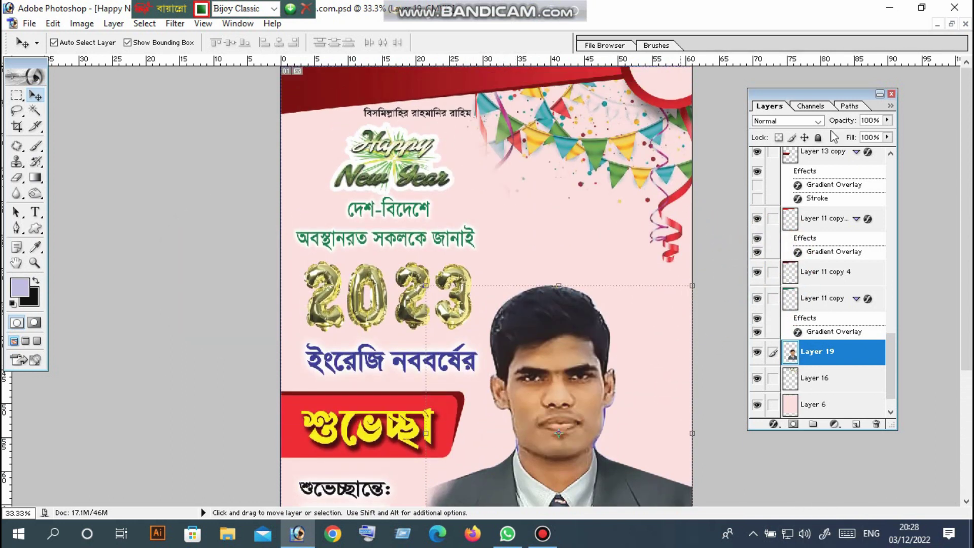
Restore the maximised poster document to a smaller floating window.
click(952, 25)
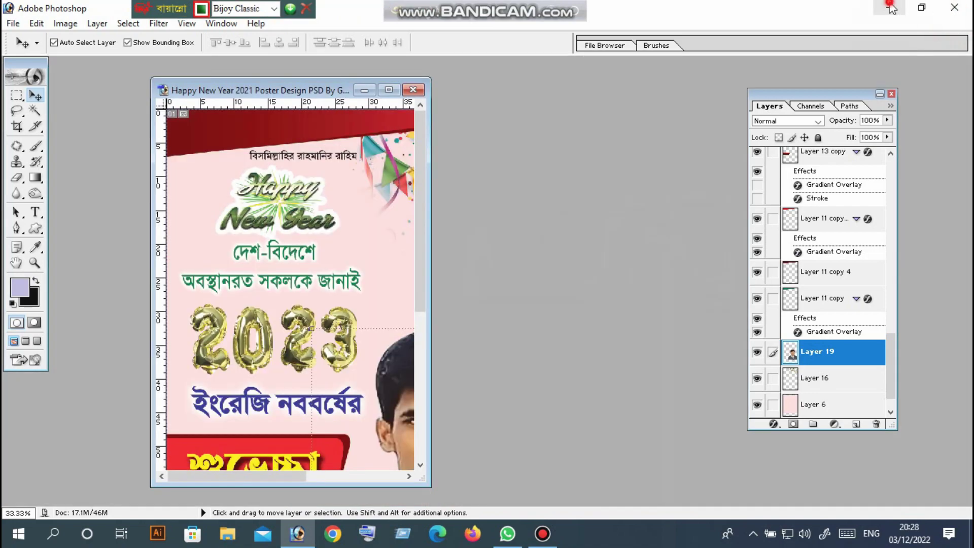